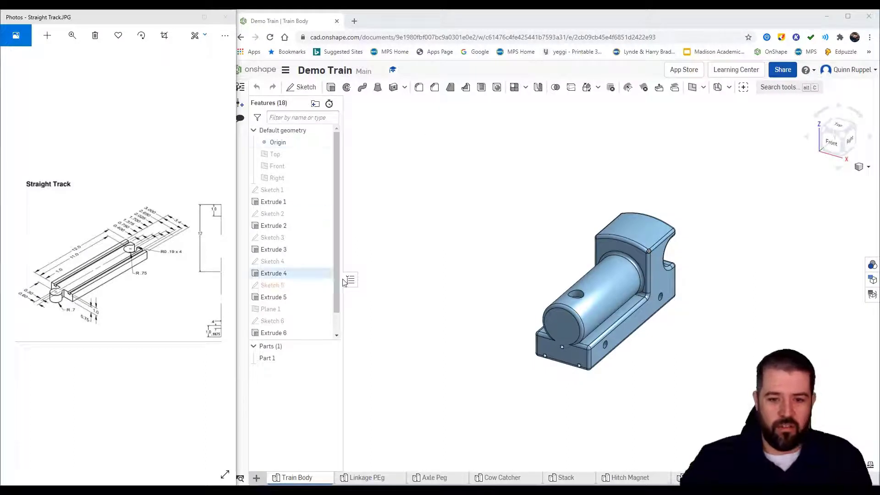
Create a new Part Studio and rename it 'Track'.
left_click(257, 478)
left_click(290, 414)
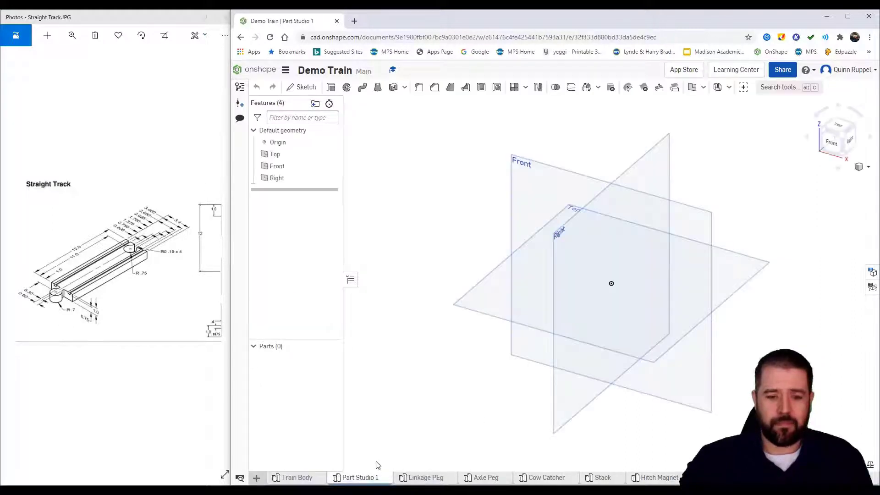
right_click(354, 479)
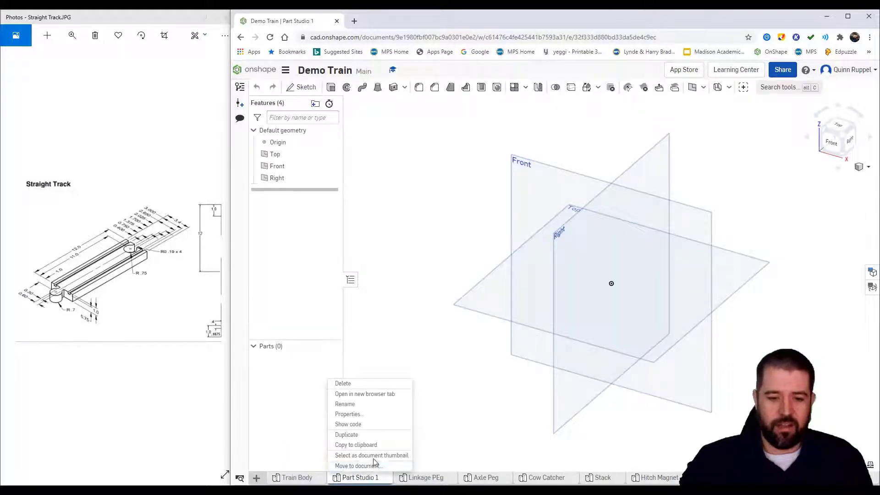
left_click(372, 407)
type("Track")
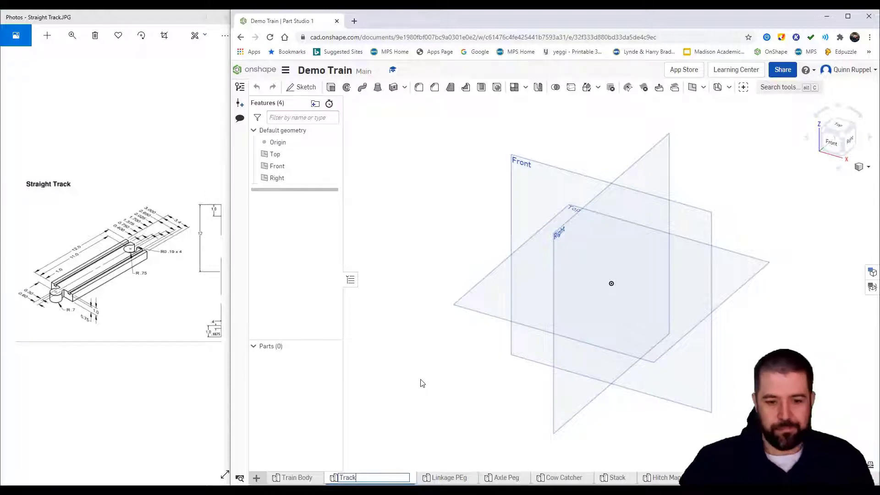
key("Return")
Zoom the Straight Track reference drawing in on its end views.
left_click_drag(146, 272, 69, 249)
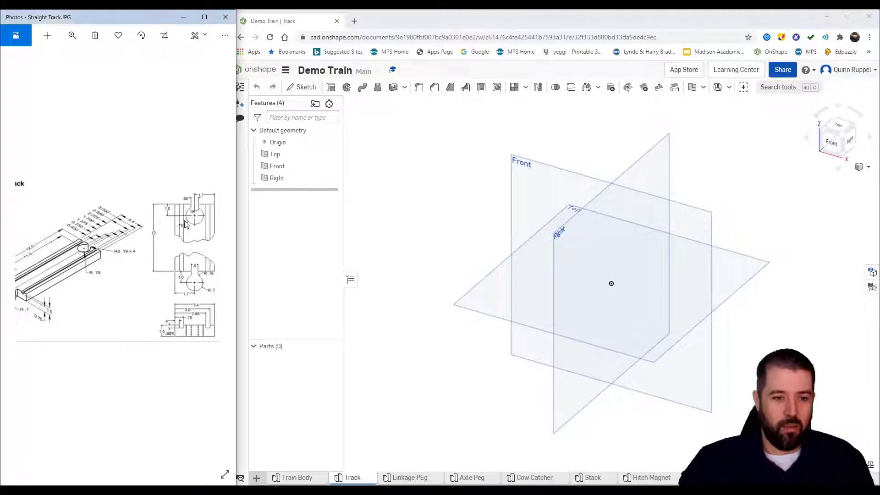
left_click(74, 35)
left_click_drag(33, 59, 69, 61)
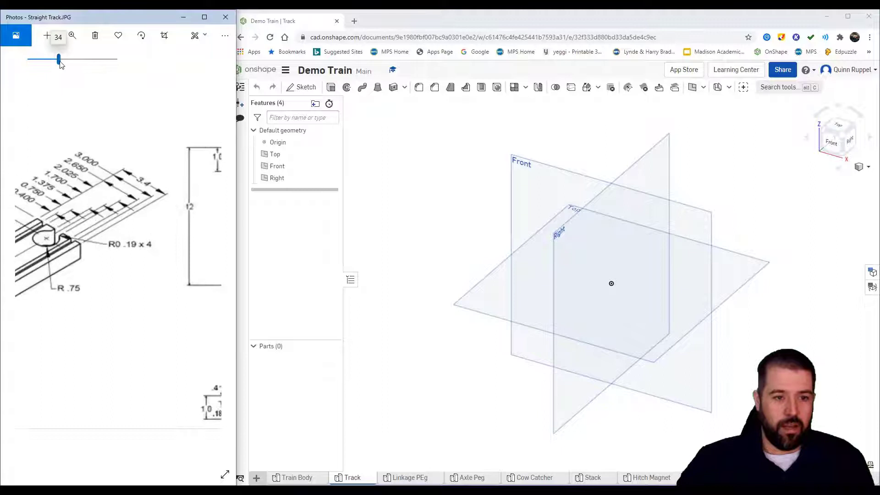
left_click(172, 437)
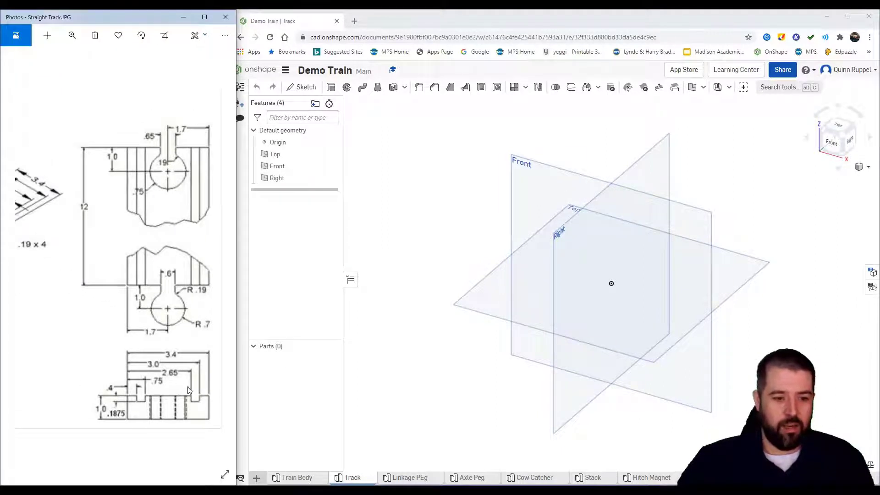
Start a sketch on the Front plane and draw a corner rectangle from the origin.
left_click(290, 87)
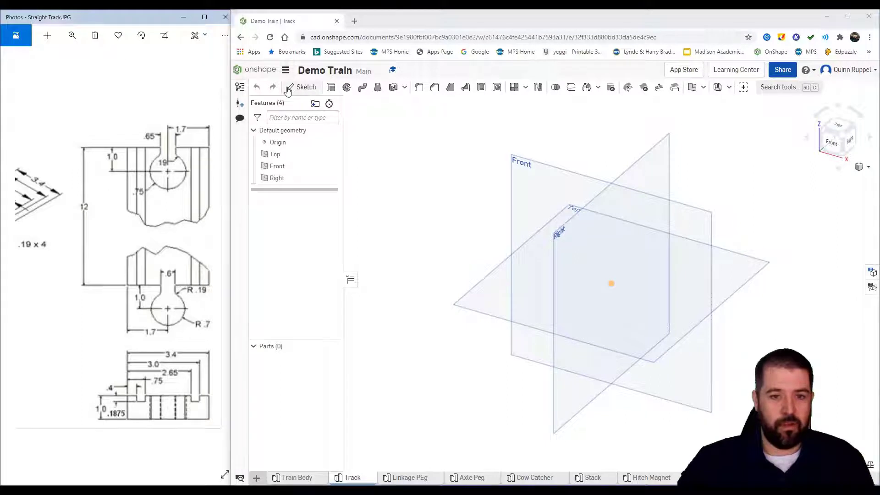
left_click(687, 257)
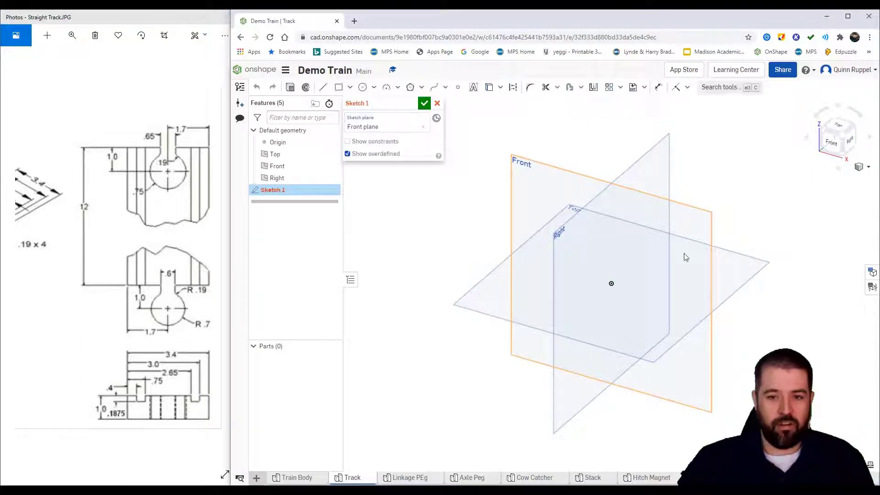
left_click(828, 146)
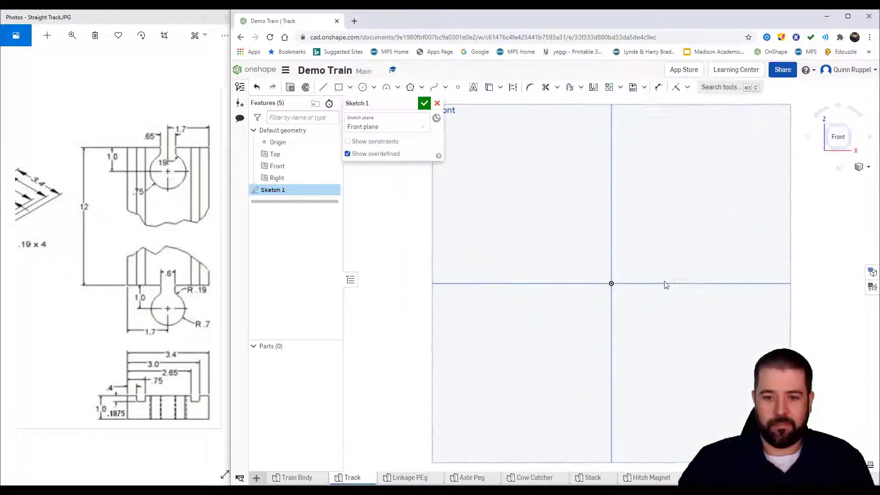
left_click(574, 300)
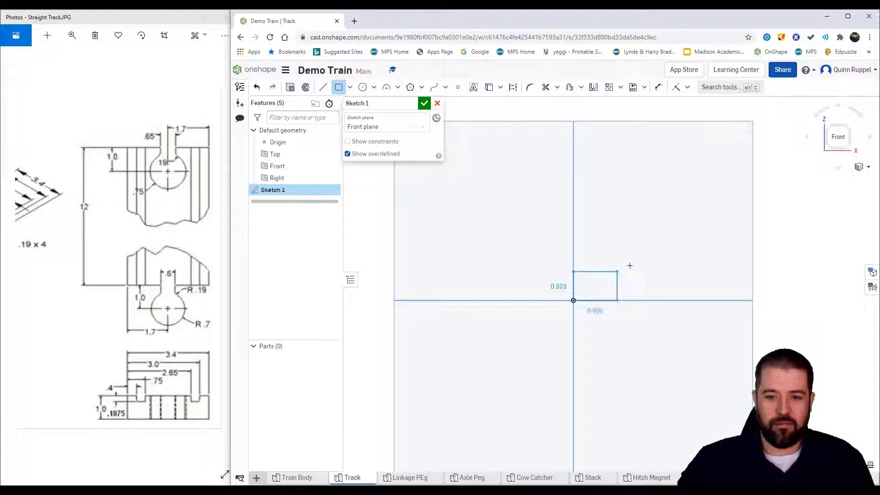
left_click(722, 249)
Dimension the rectangle 3.4 inches wide and 1 inch tall.
left_click(649, 315)
left_click(660, 318)
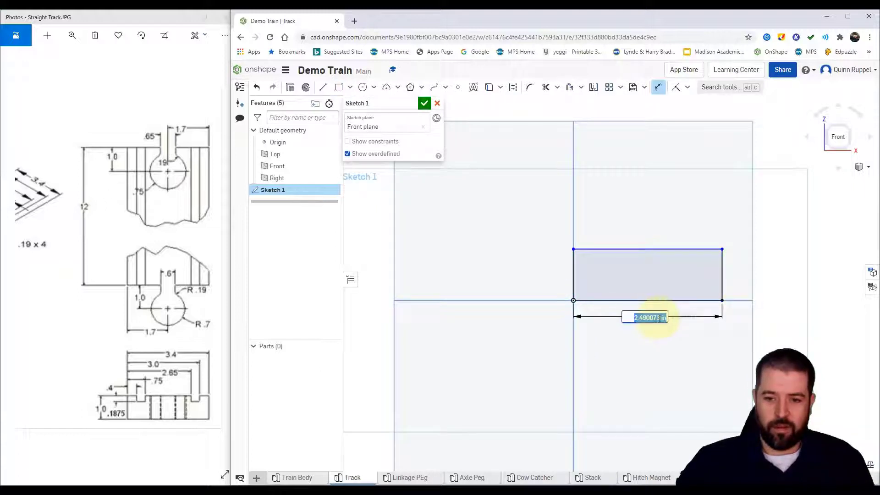
left_click(659, 318)
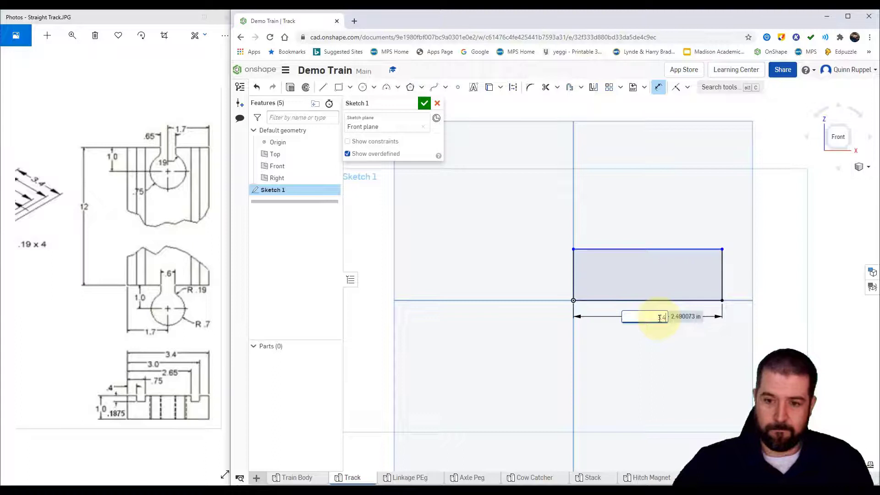
key("Return")
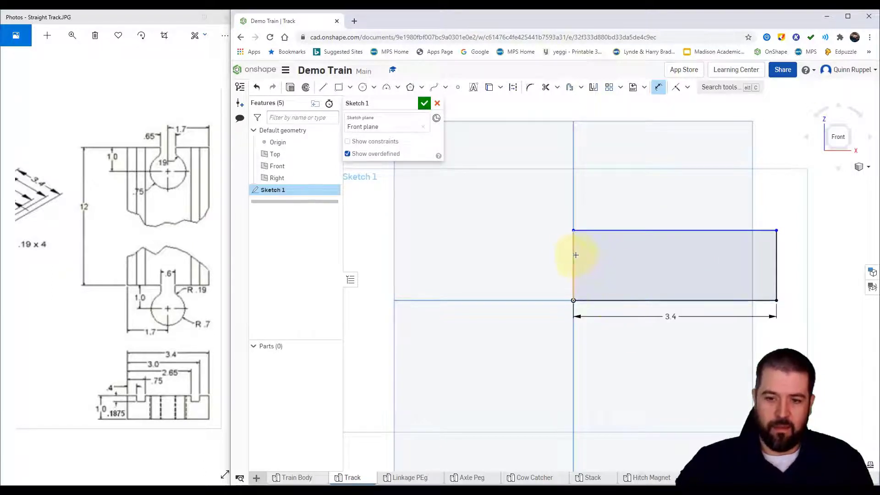
left_click(576, 255)
left_click(550, 259)
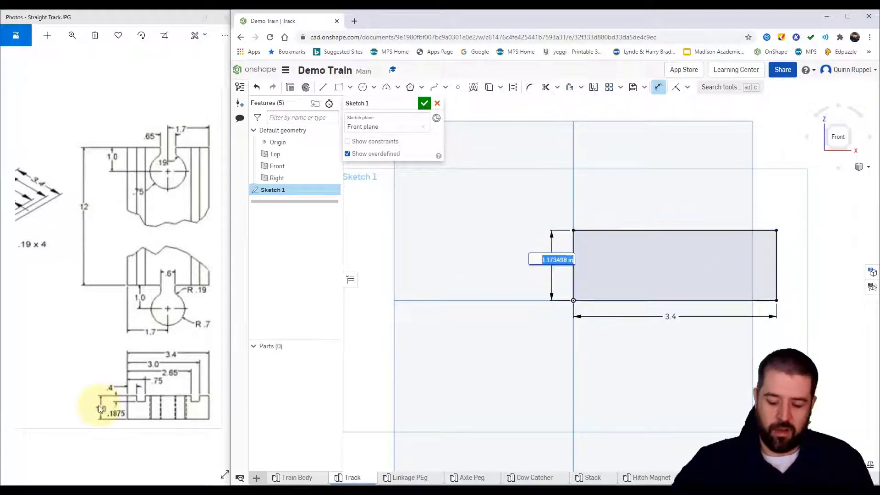
type("1")
key("Return")
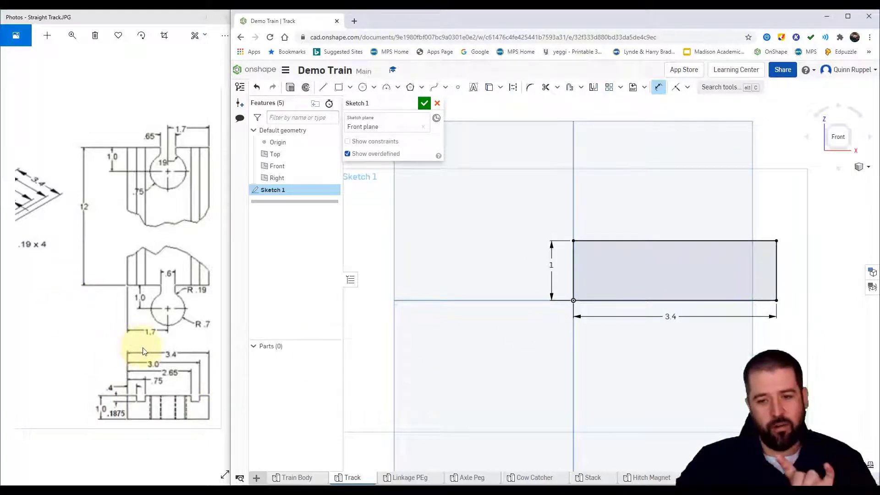
Draw two small corner rectangles along the big rectangle's top edge.
left_click(339, 87)
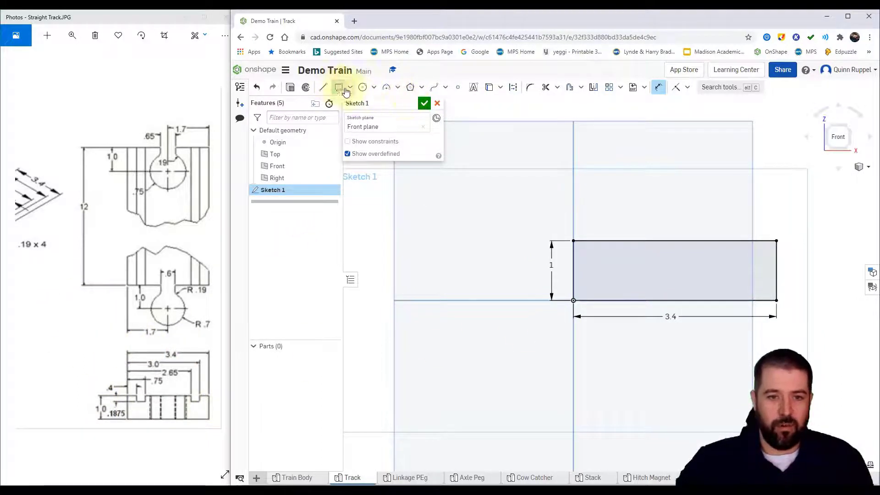
left_click(603, 241)
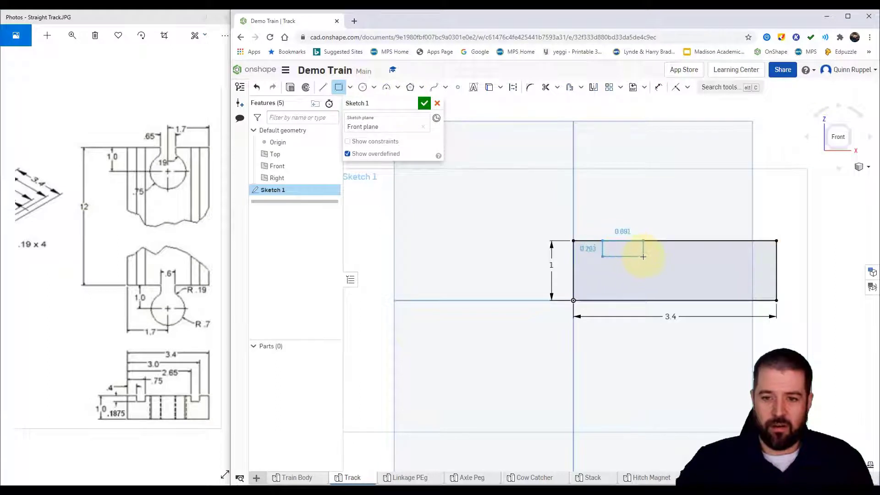
left_click(642, 256)
left_click(752, 241)
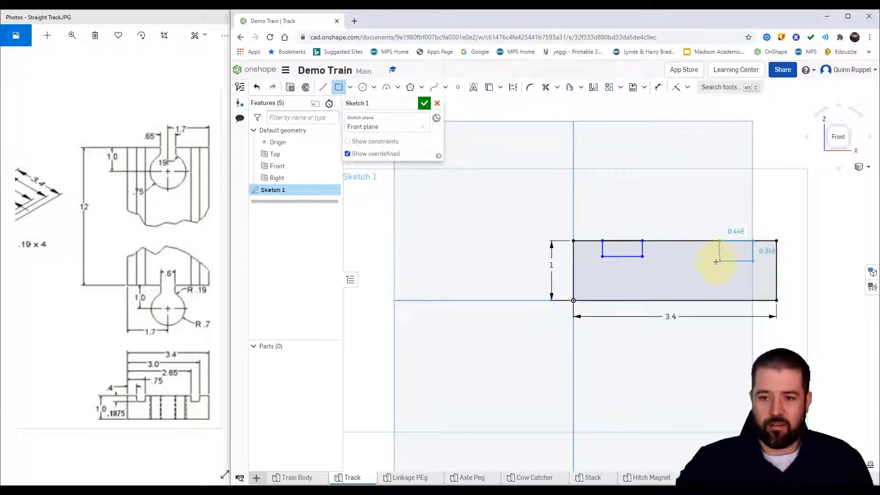
left_click(709, 253)
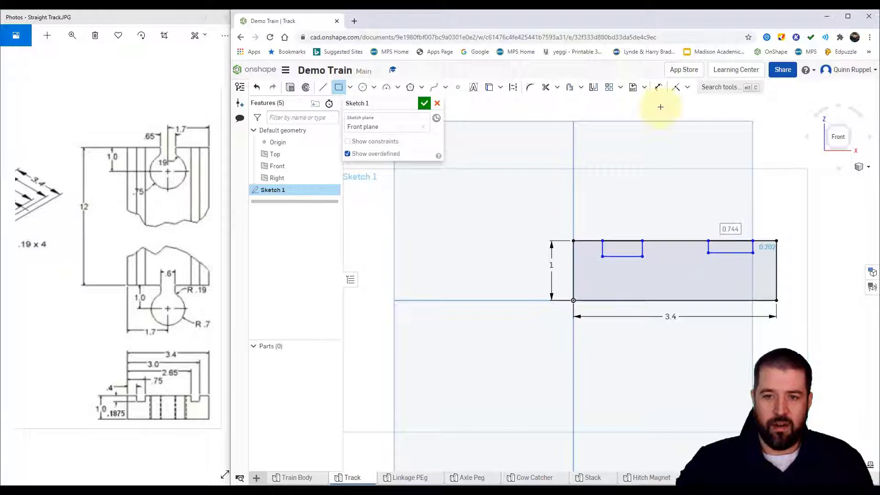
Dimension the depth of both small rectangles to 0.1875 inch.
left_click(659, 87)
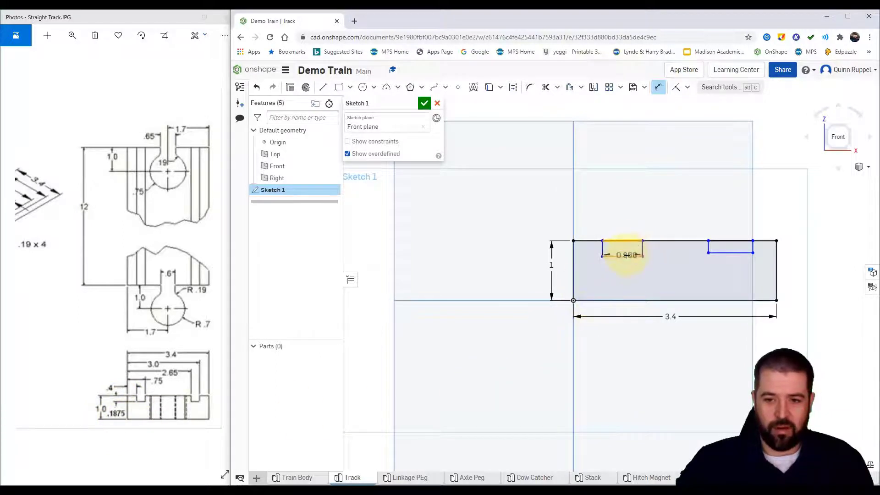
left_click(627, 255)
left_click(500, 249)
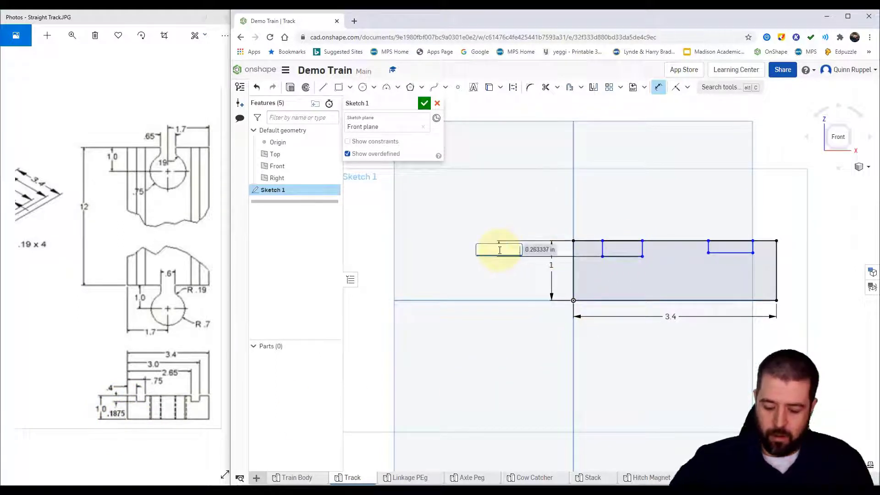
type(".1875")
key("Return")
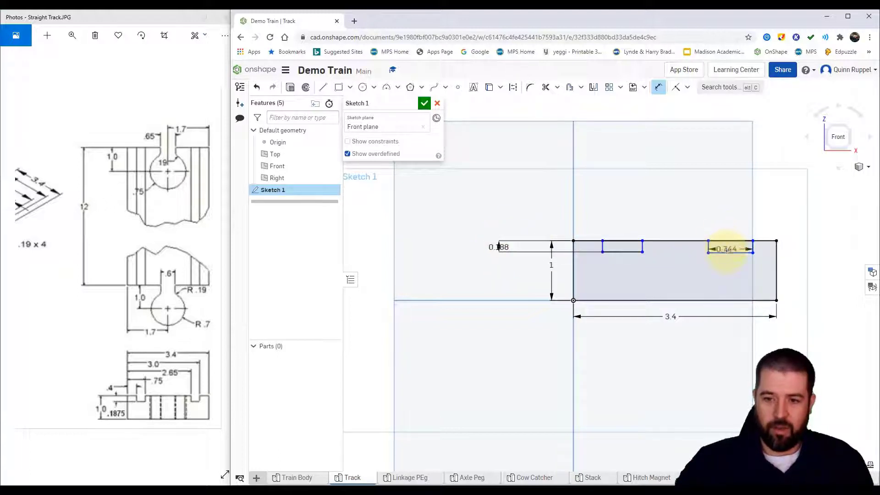
left_click(741, 251)
left_click(803, 249)
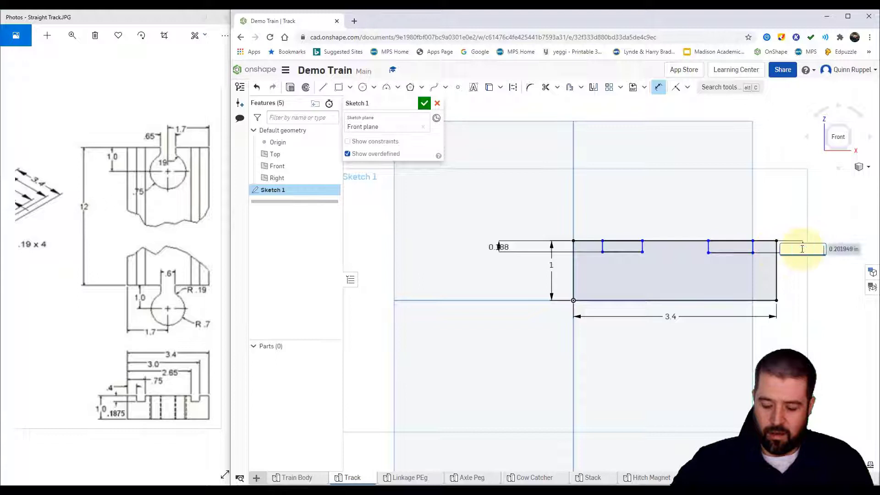
key("Return")
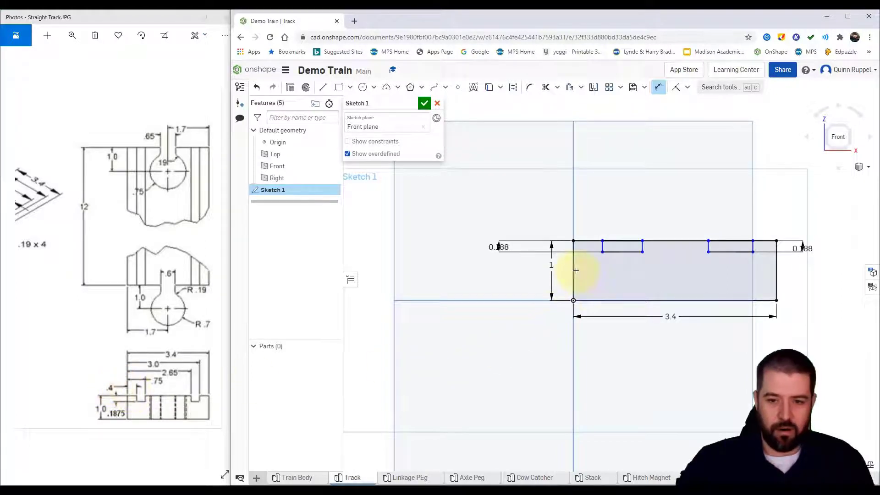
Locate the left notch at 0.4 and 0.75 inches from the profile's left edge.
left_click(604, 247)
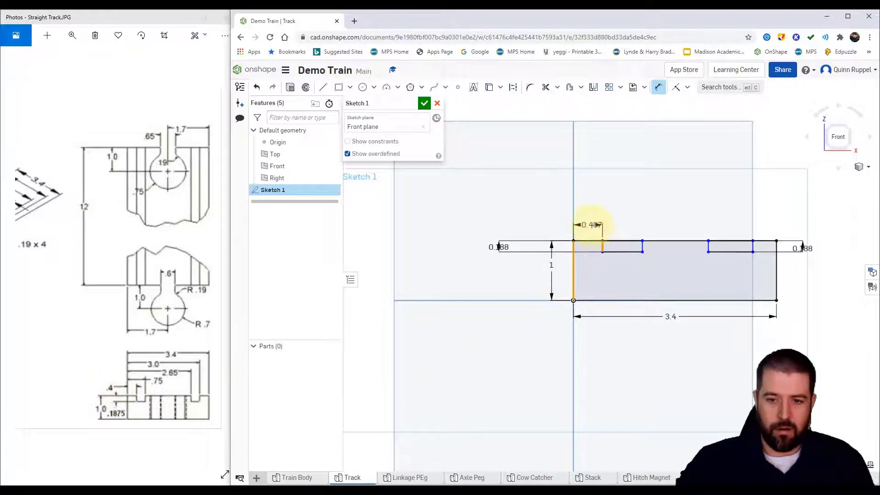
key("Return")
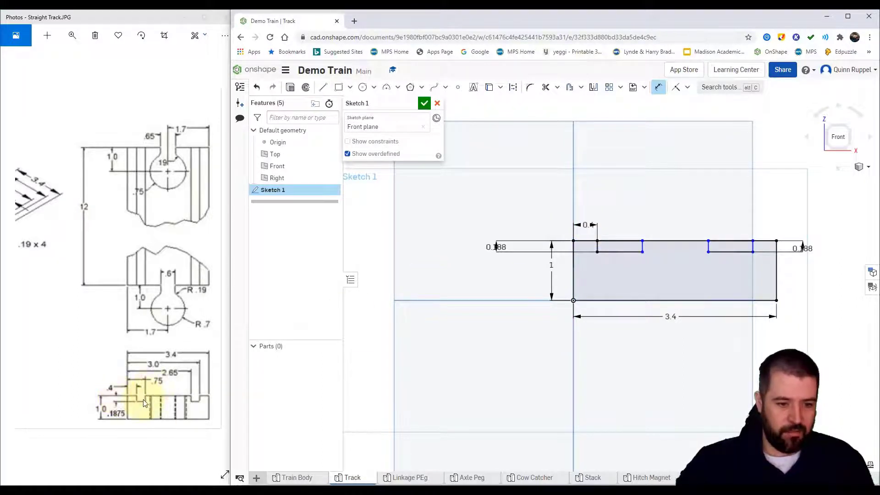
left_click(573, 262)
left_click(643, 245)
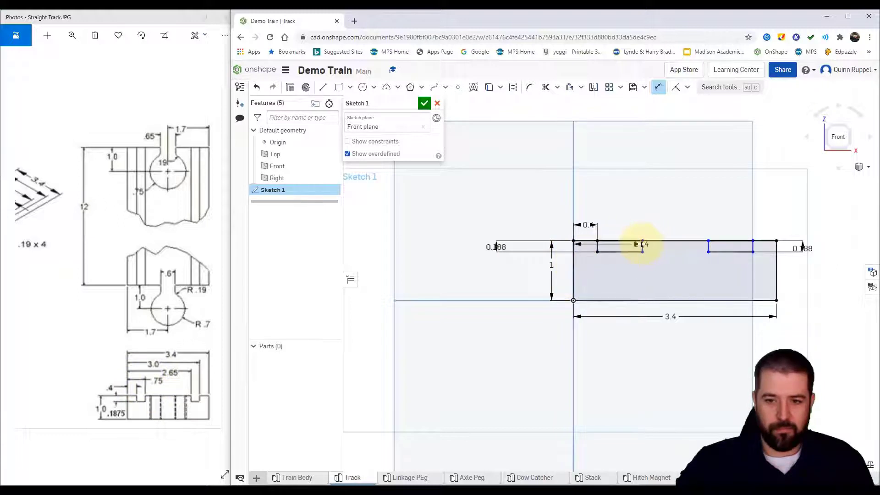
left_click(624, 196)
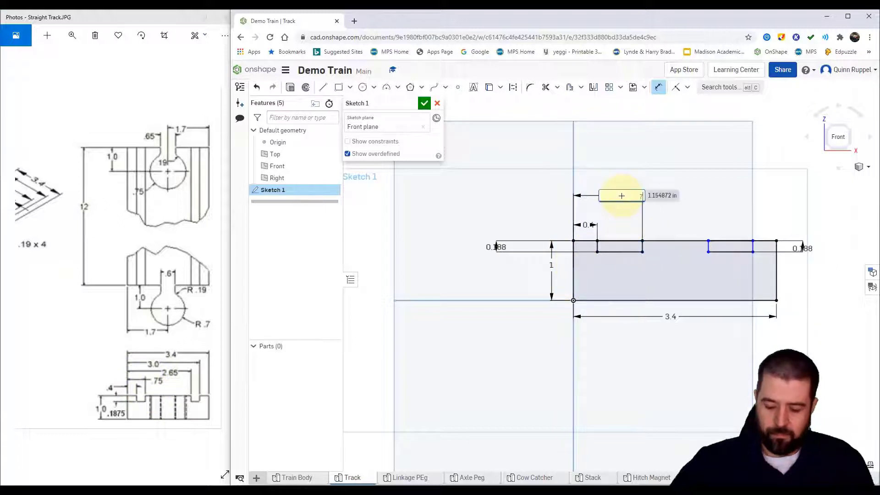
key("Return")
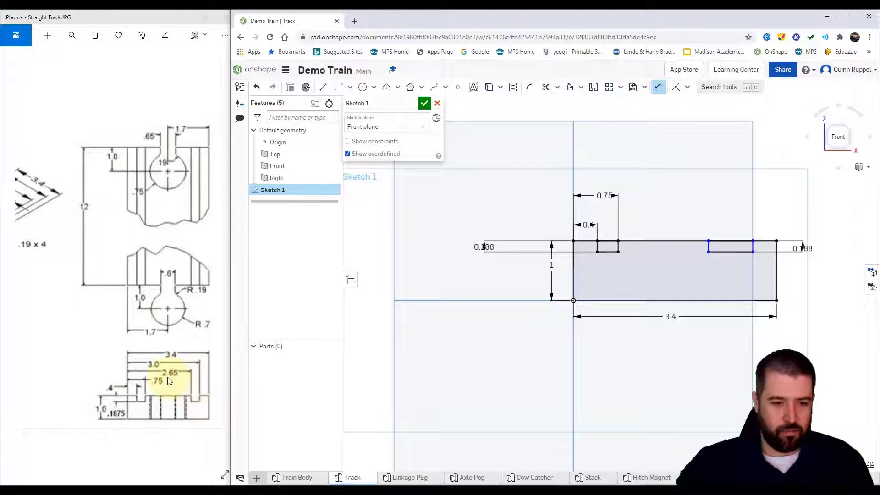
Locate the right notch at 2.65 and 3 inches from the left edge.
left_click(709, 251)
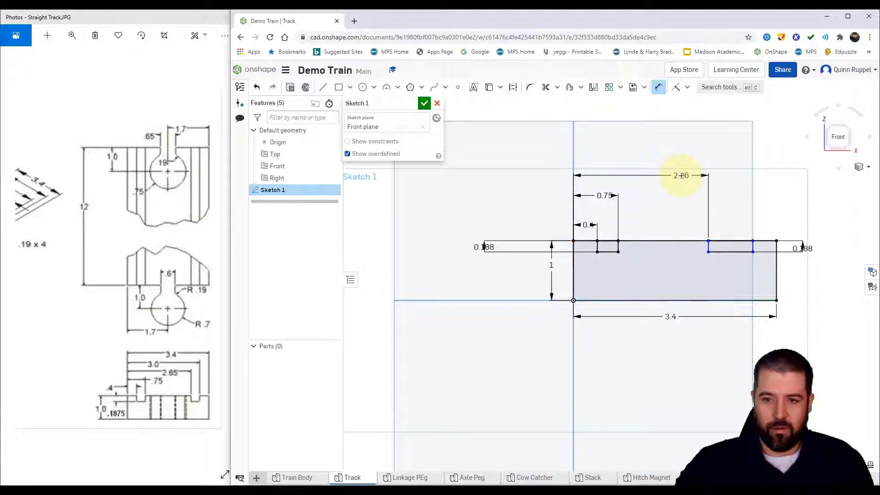
left_click(682, 176)
type("2.65")
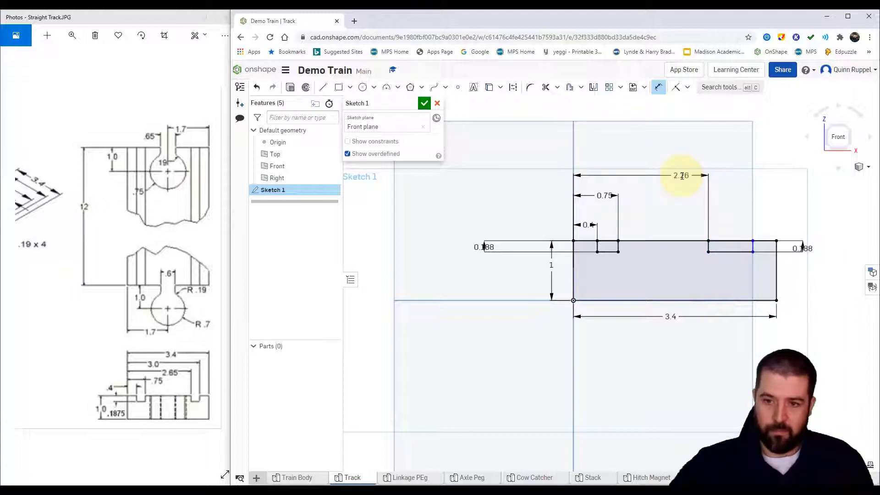
key("Return")
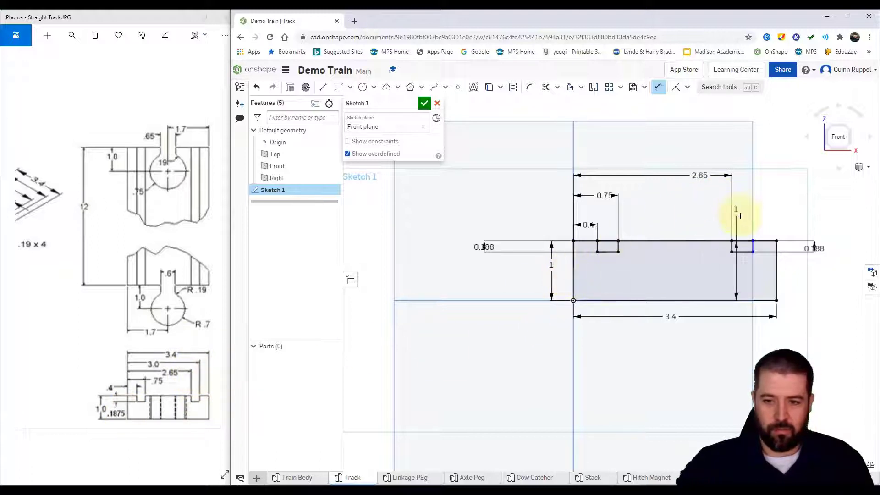
left_click(752, 244)
left_click(573, 300)
left_click(718, 147)
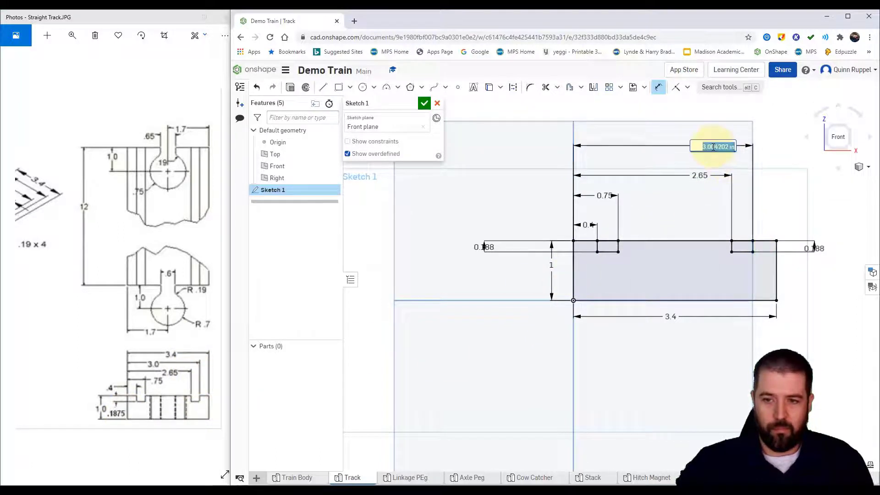
type("3")
key("Return")
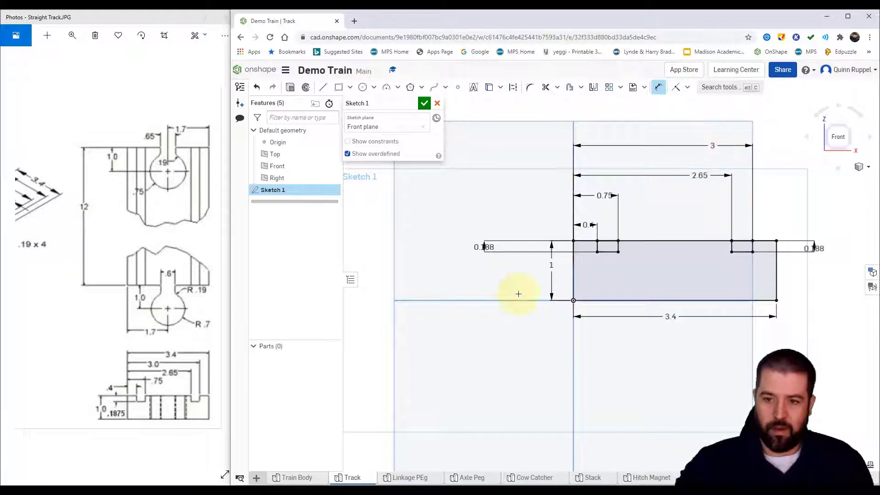
Finish Sketch 1 and switch to the isometric view.
left_click(423, 105)
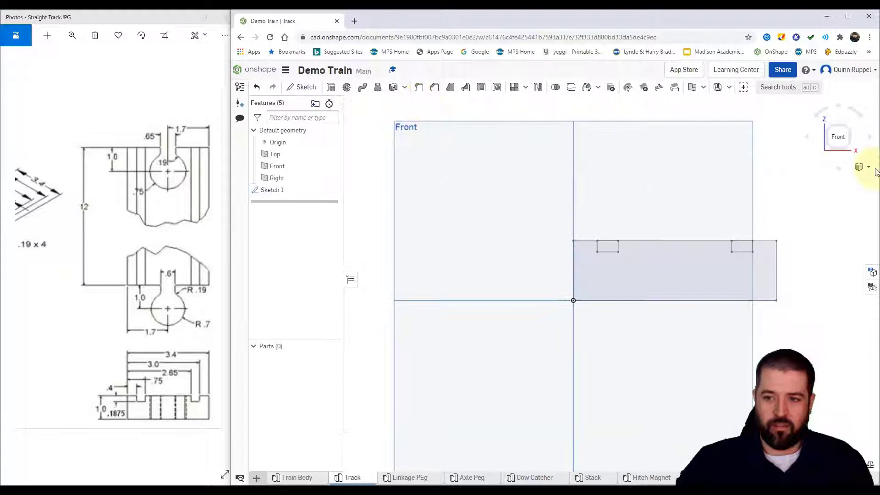
left_click(858, 168)
left_click(820, 178)
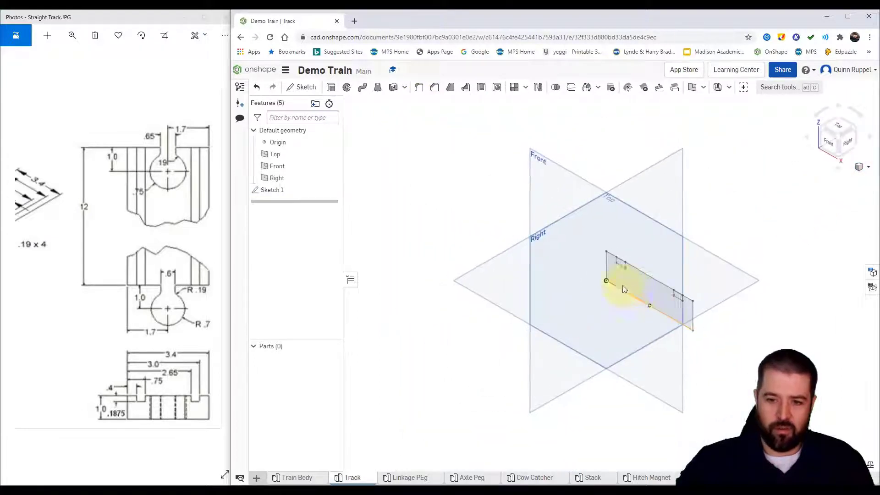
Extrude the track profile 12 inches into a solid part.
left_click(330, 87)
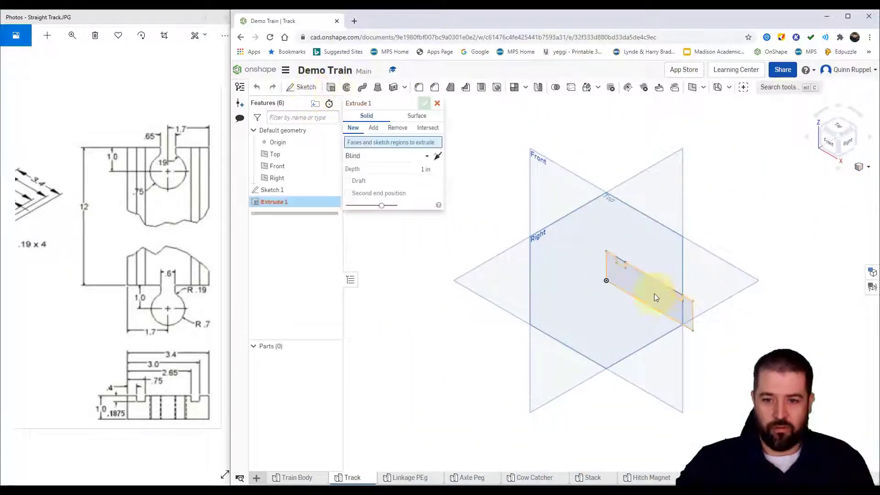
left_click(655, 297)
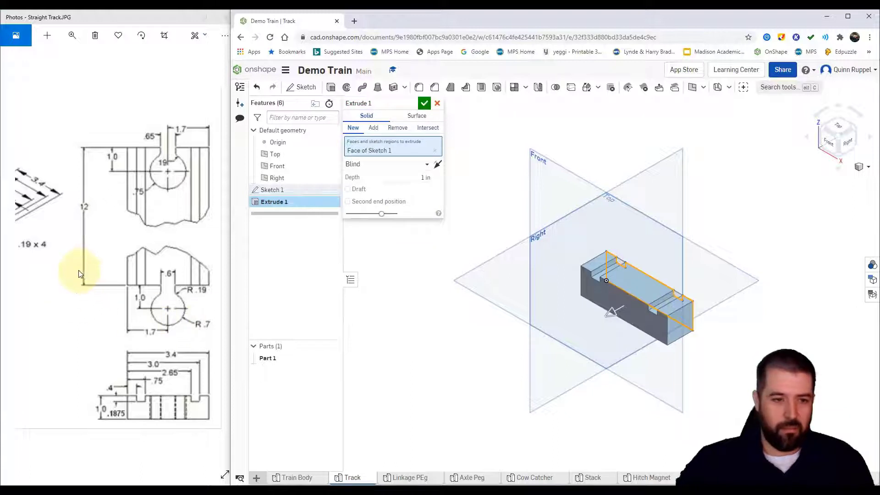
left_click_drag(78, 275, 307, 296)
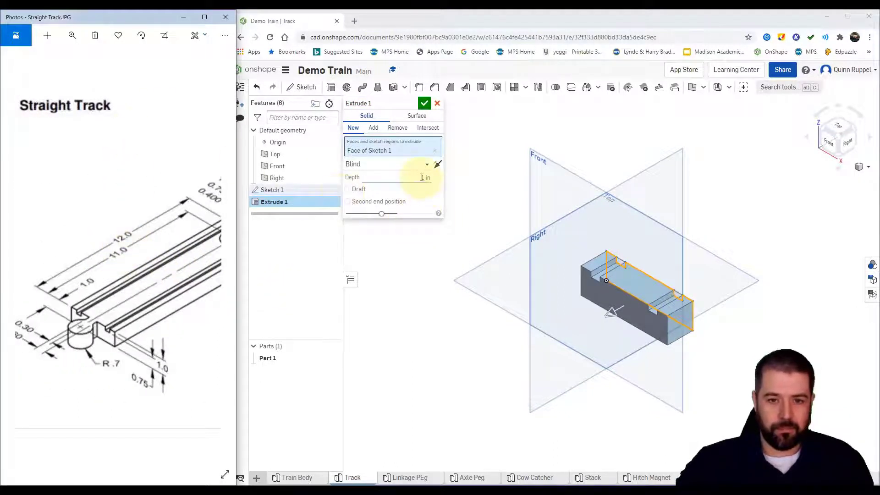
left_click(438, 177)
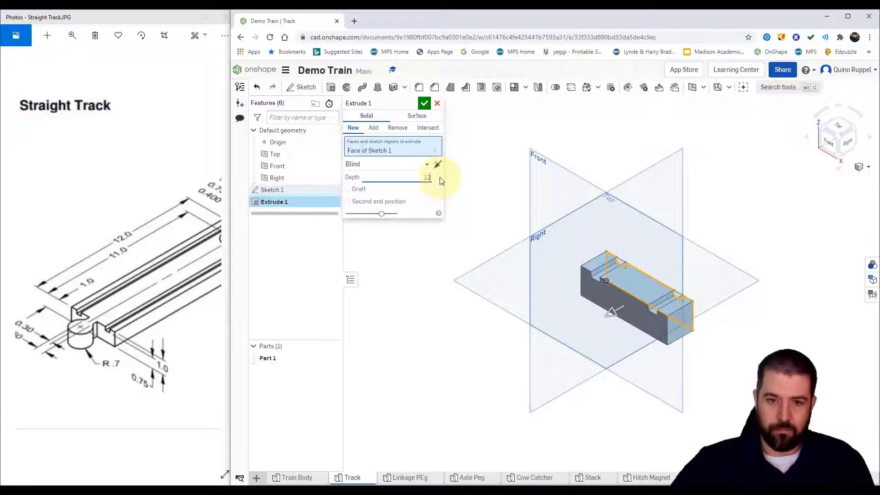
type("12")
left_click(425, 105)
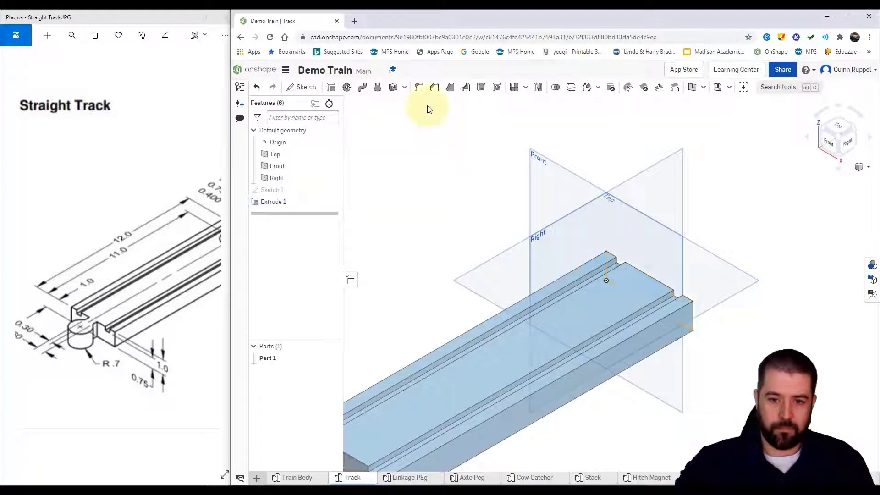
scroll(593, 305, "down", 2)
middle_click_drag(592, 305, 731, 219)
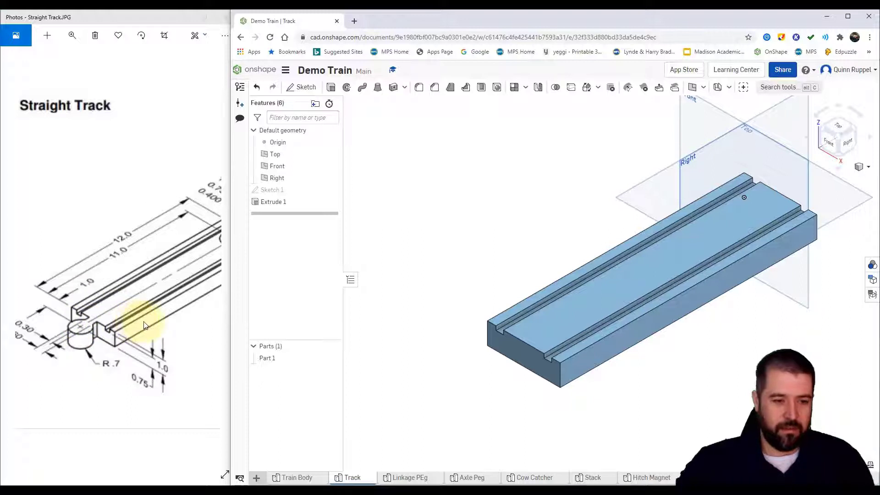
Start Sketch 2 on the track's top face.
mouse_move(143, 325)
left_mouse_down()
mouse_move(6, 299)
mouse_move(16, 309)
mouse_move(98, 295)
mouse_move(100, 274)
left_mouse_up()
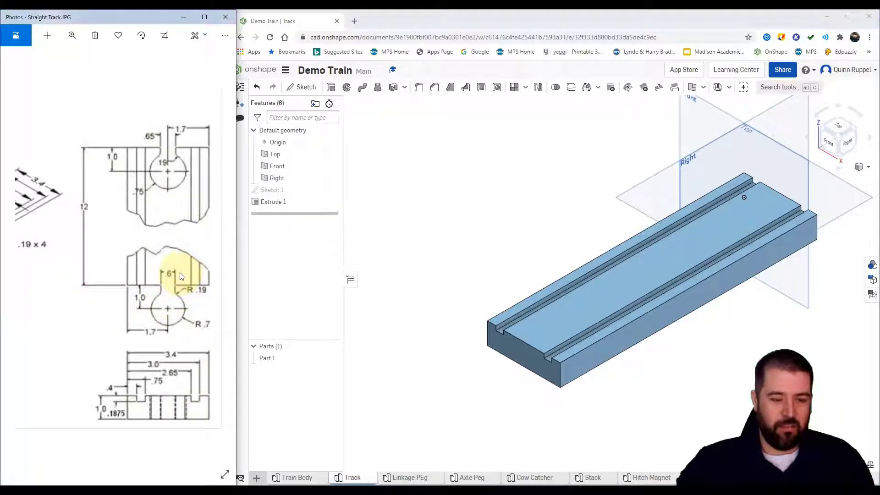
left_click(306, 88)
left_click(560, 327)
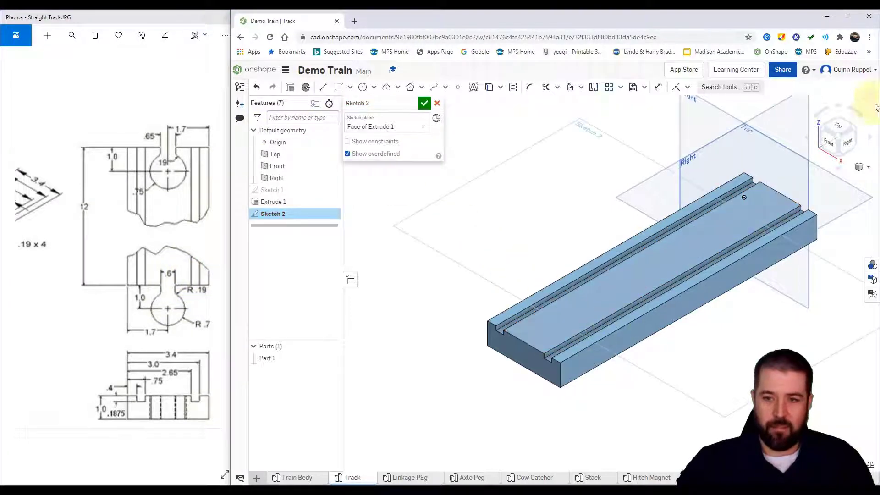
In top view, draw a 1.4-inch diameter circle beyond the track end.
left_click(841, 126)
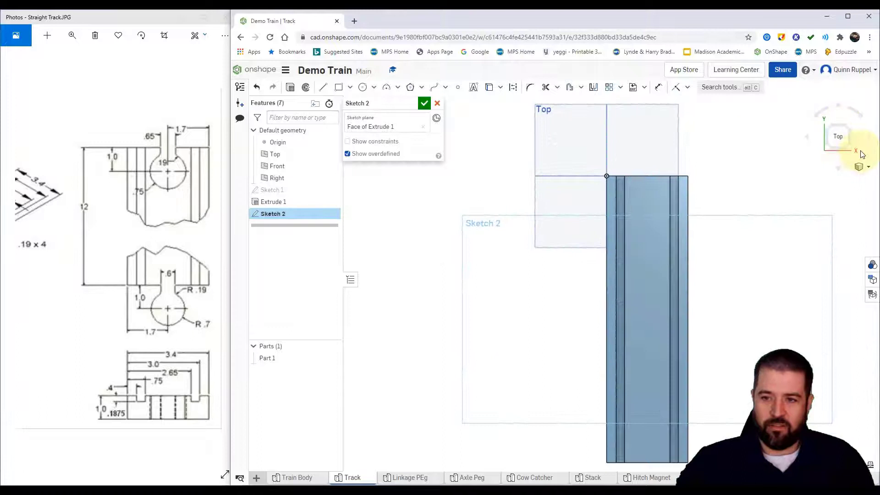
scroll(713, 217, "up", 2)
scroll(603, 312, "up", 3)
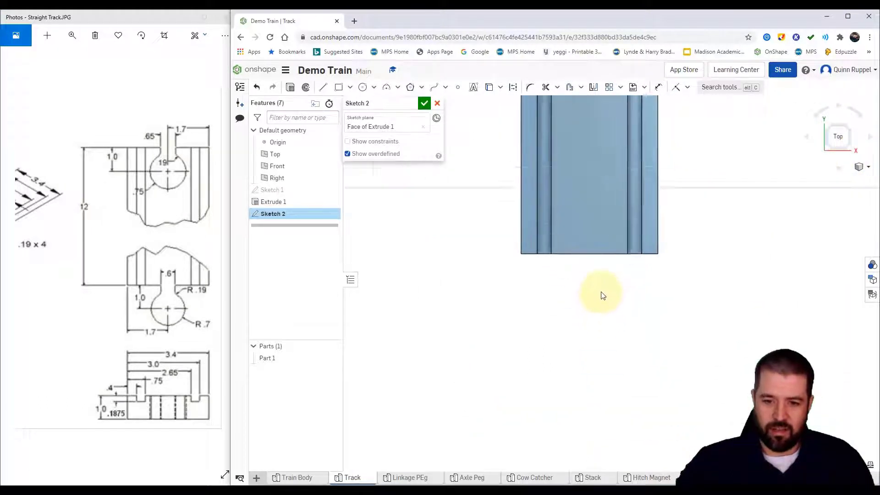
scroll(603, 294, "up", 2)
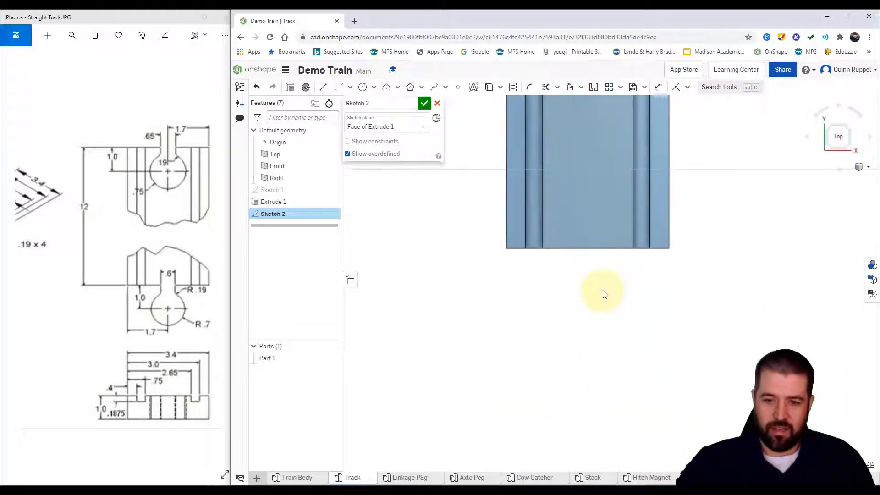
left_click(363, 92)
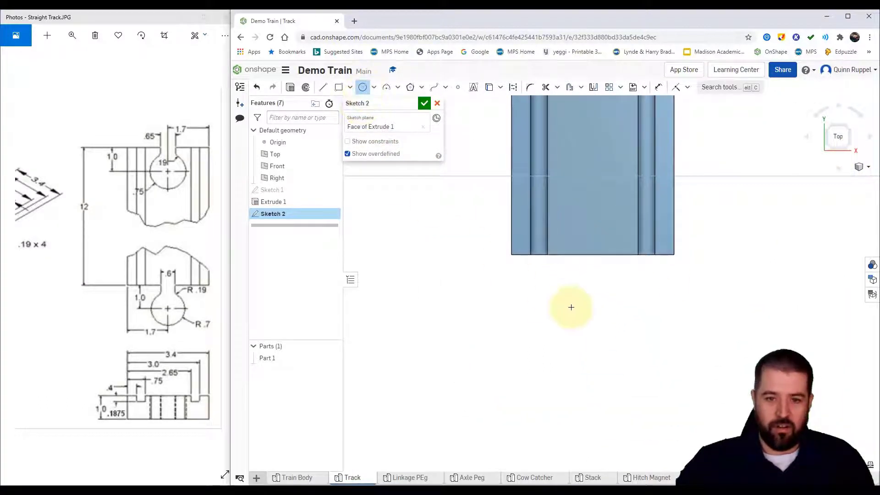
left_click(593, 336)
left_click(594, 313)
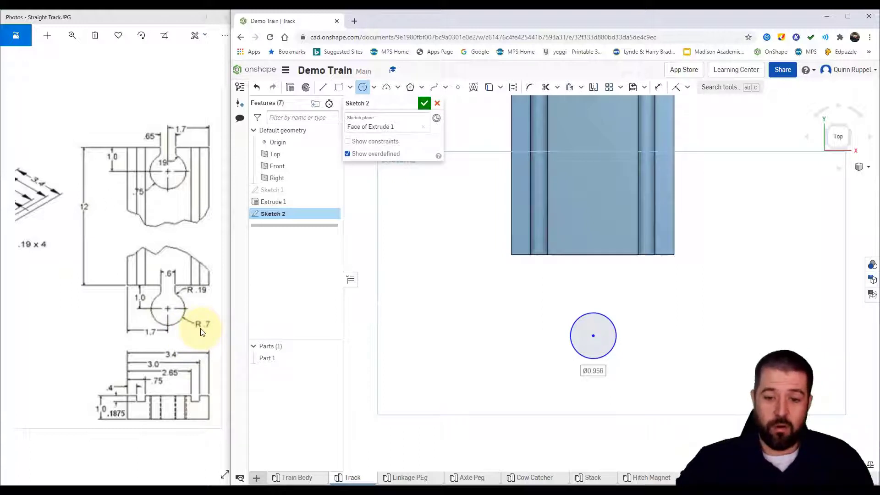
type("1")
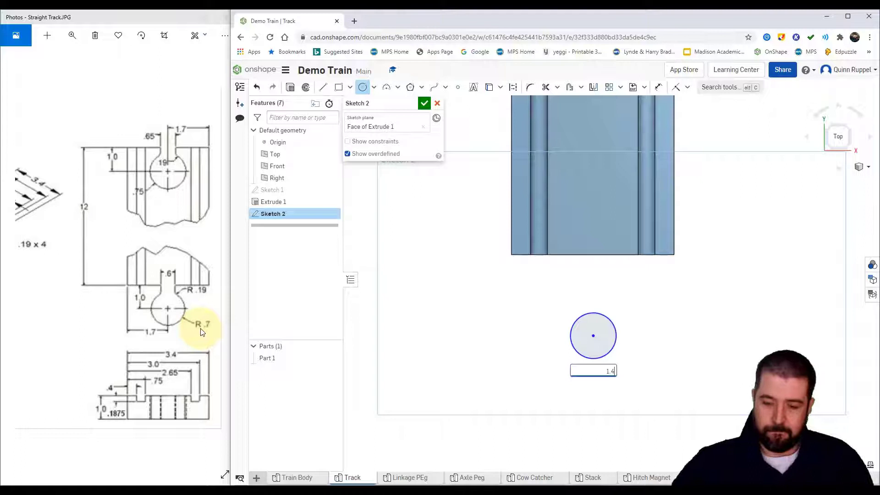
type(".4")
key("Return")
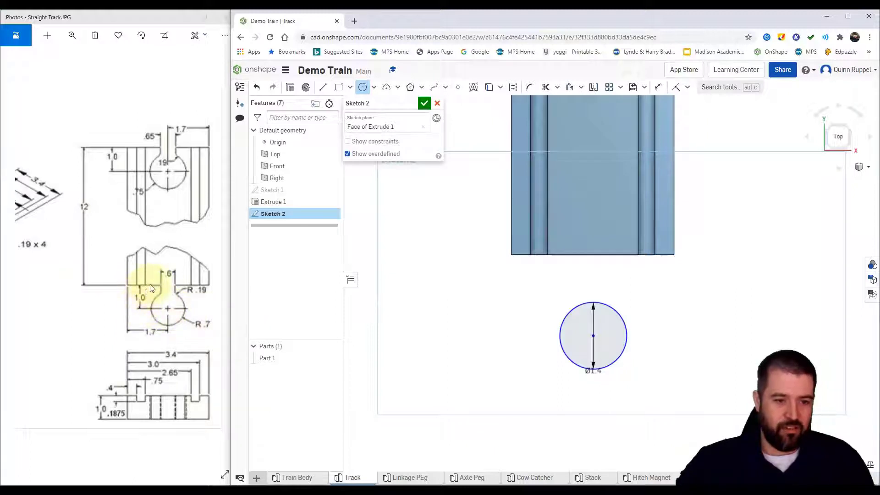
Dimension the circle centre 1 inch from the track's end edge.
left_click(658, 87)
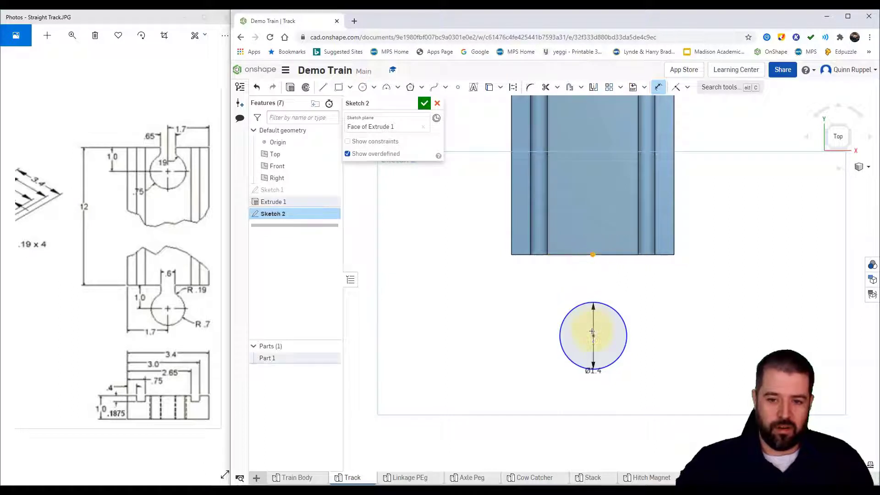
left_click(566, 328)
left_click(489, 308)
type("1")
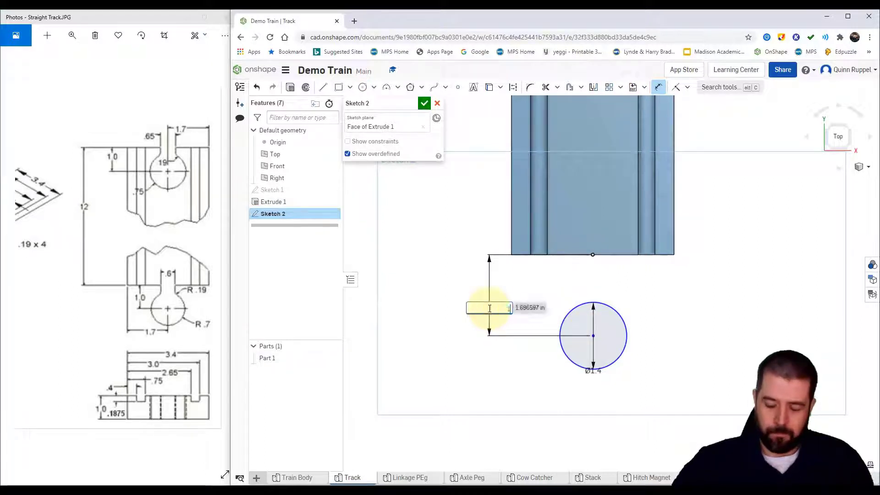
key("Return")
left_click(535, 289)
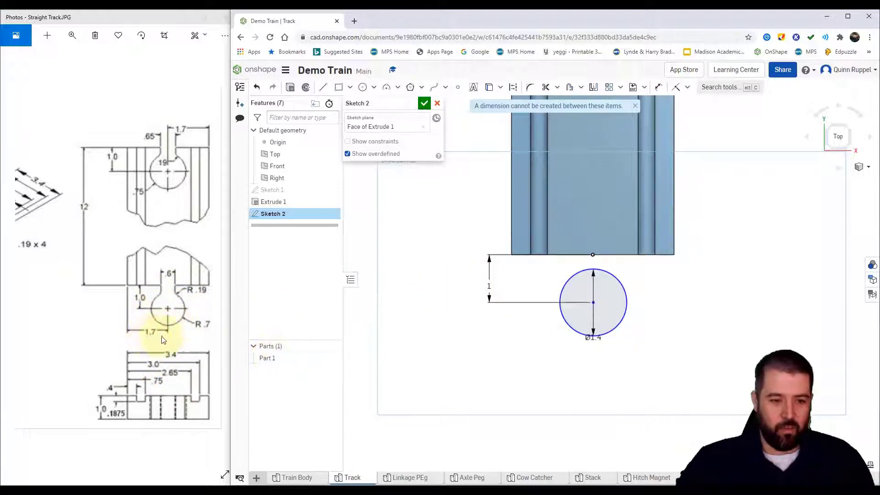
Dimension the circle 1.7 inches from the track's left edge.
left_click(659, 87)
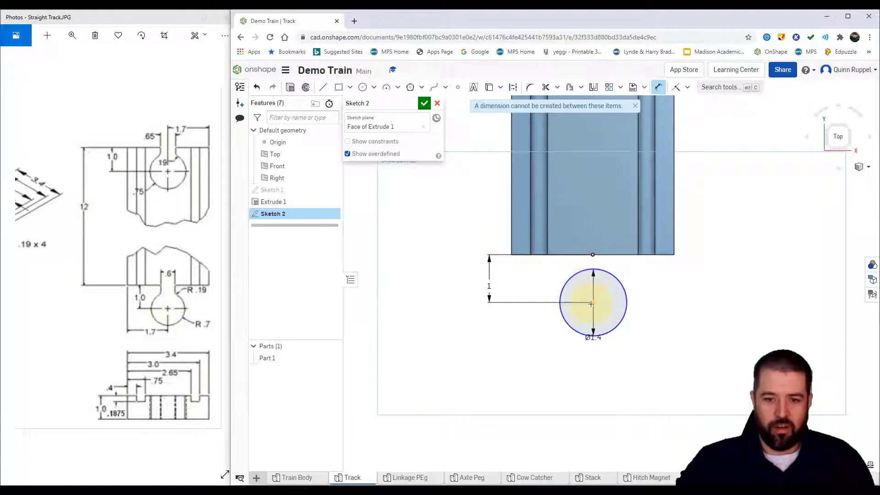
left_click(582, 326)
left_click(534, 354)
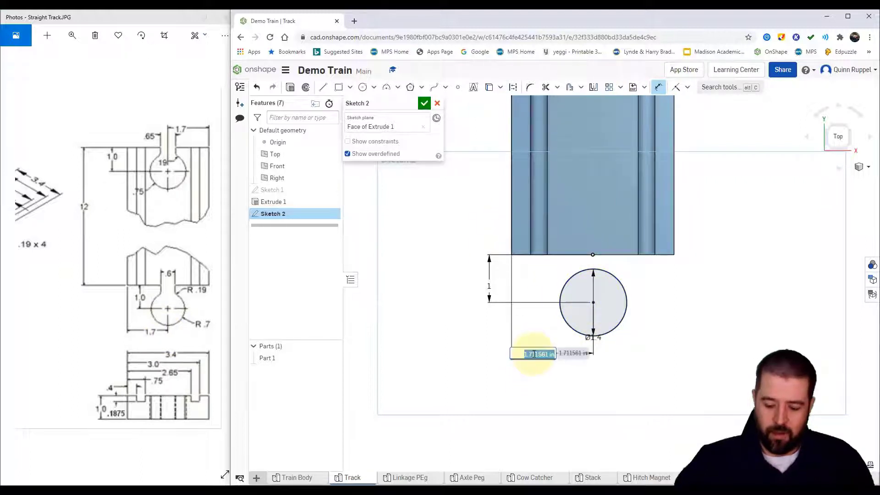
type("1.7")
key("Return")
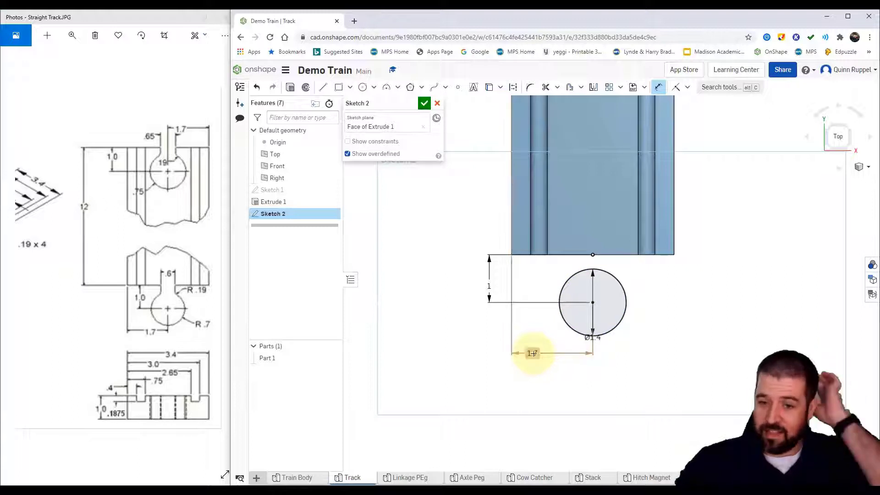
key("Escape")
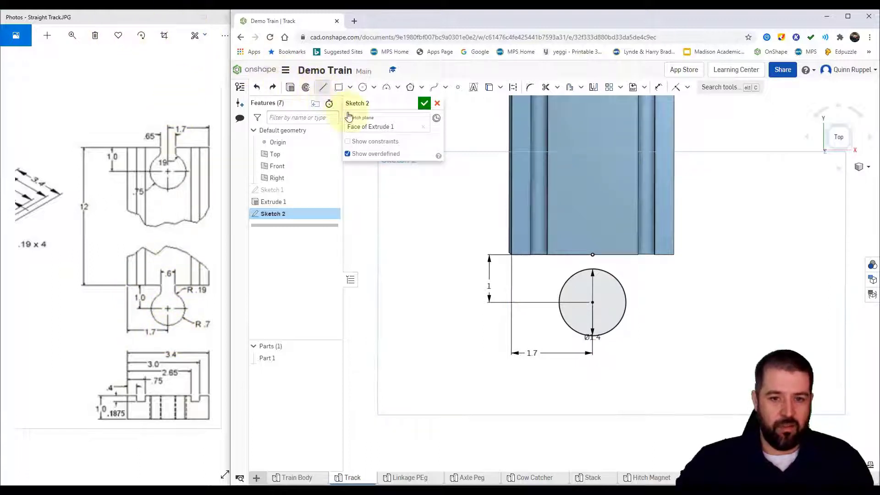
Draw two lines from the track end to the circle to form the neck.
key("l")
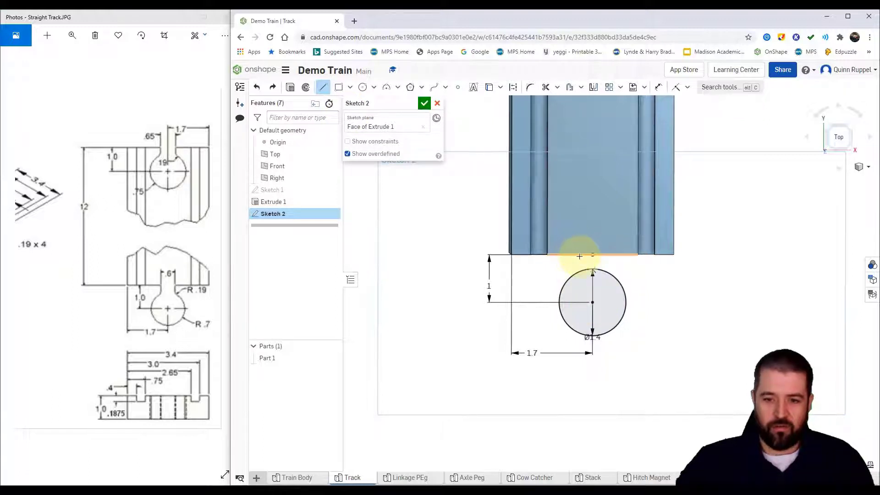
left_click_drag(579, 255, 580, 271)
key("Escape")
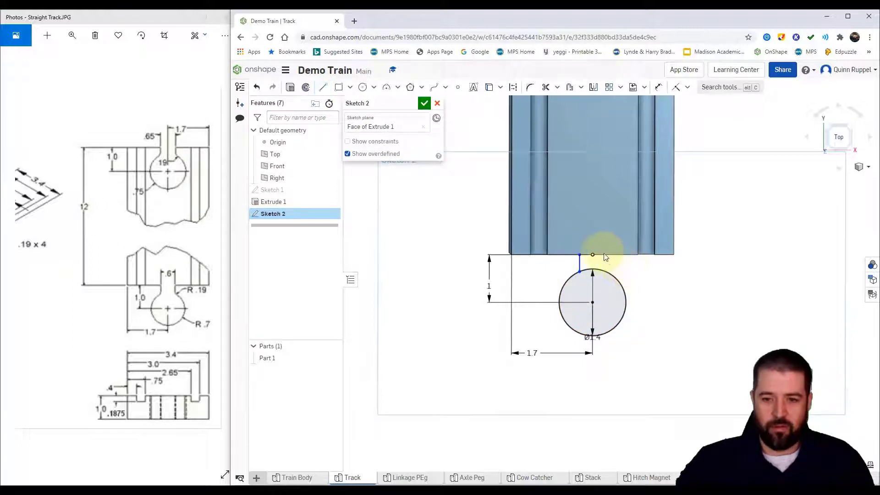
left_click(323, 87)
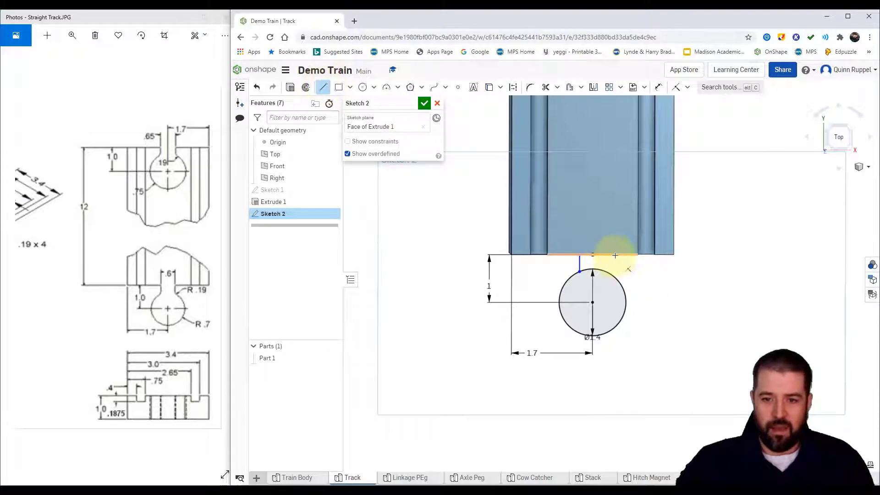
left_click(615, 276)
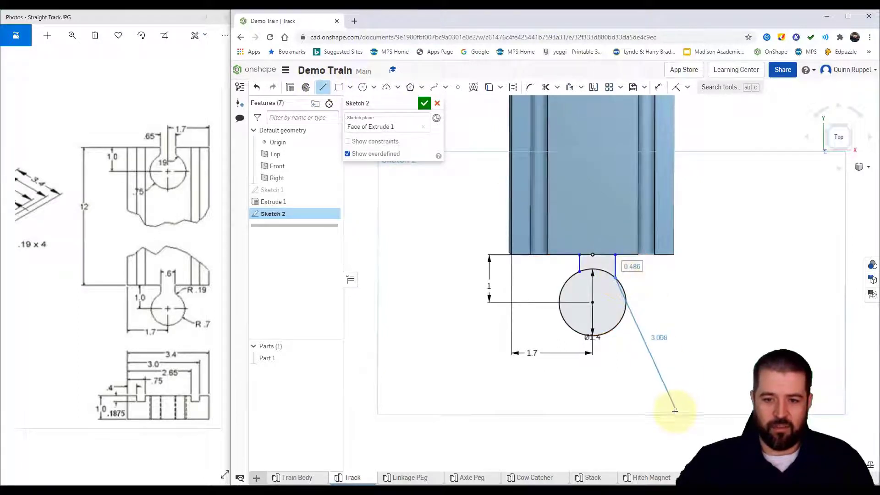
key("Escape")
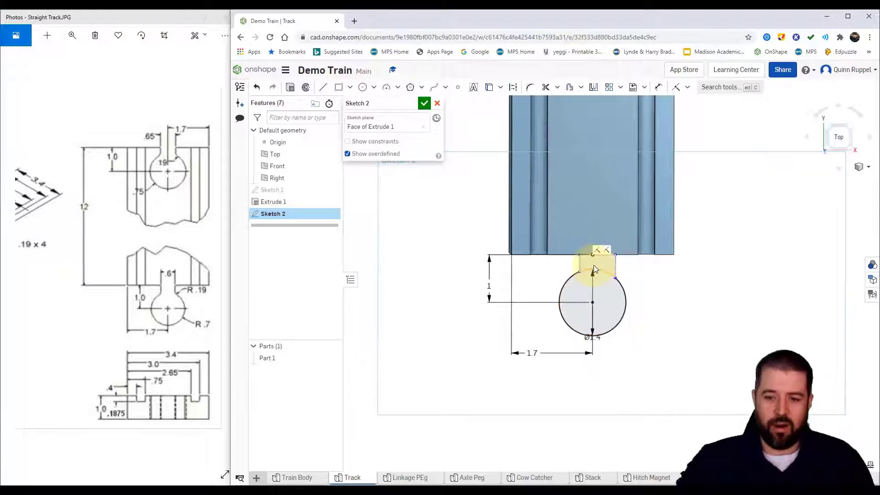
Set the neck width to 0.3 inches and centre it on the circle.
left_click(658, 87)
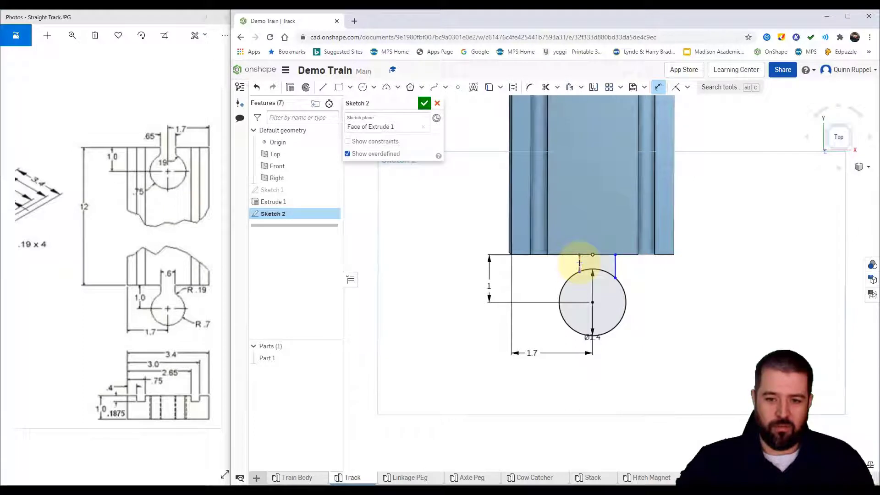
left_click(591, 281)
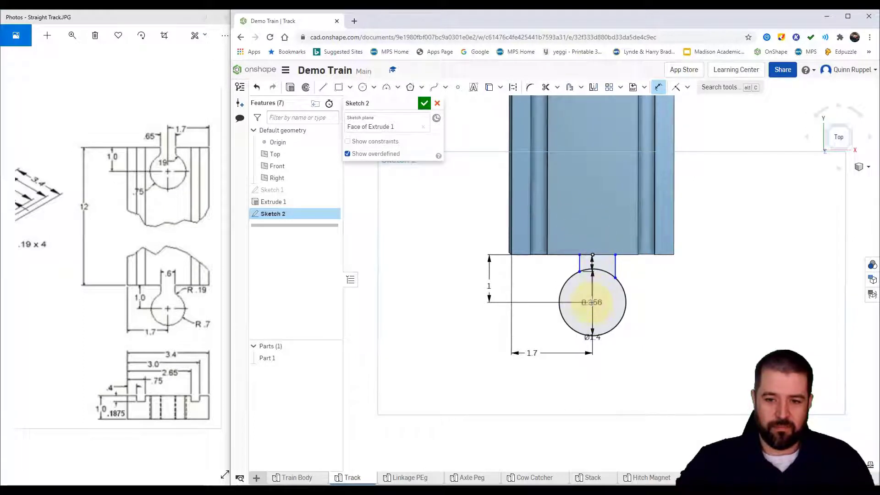
left_click(592, 303)
left_click(587, 234)
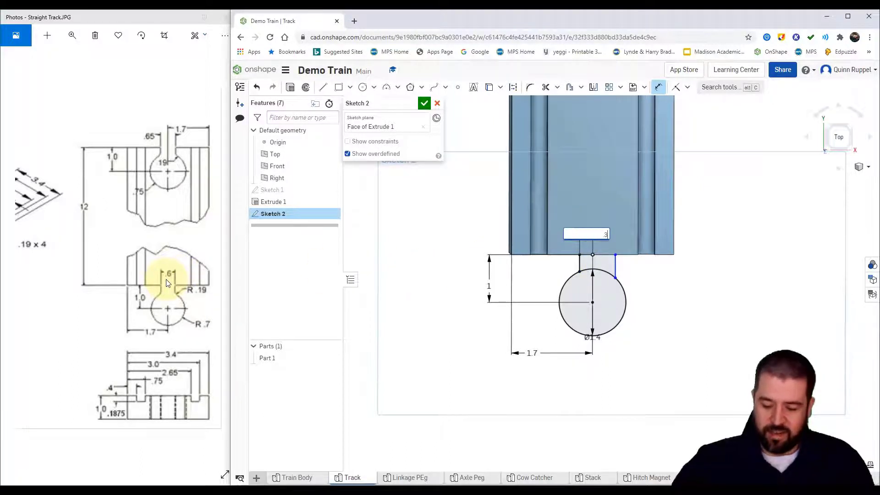
type(".3")
key("Return")
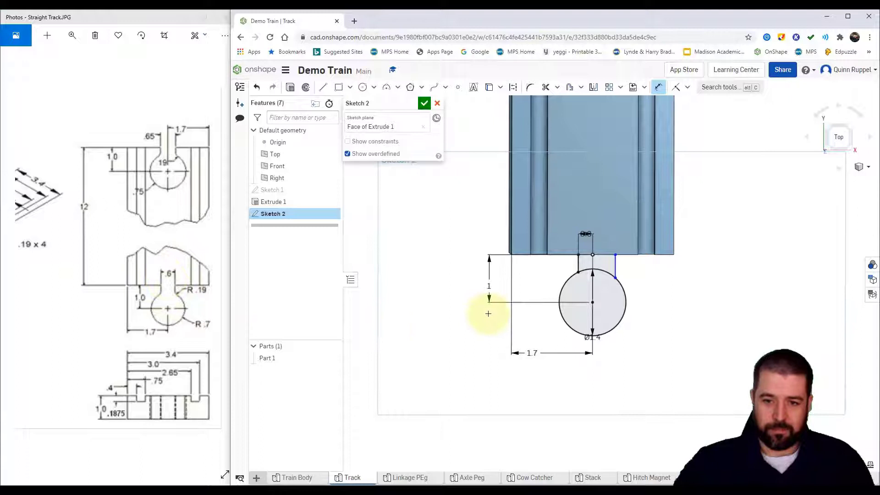
left_click(593, 302)
left_click(616, 265)
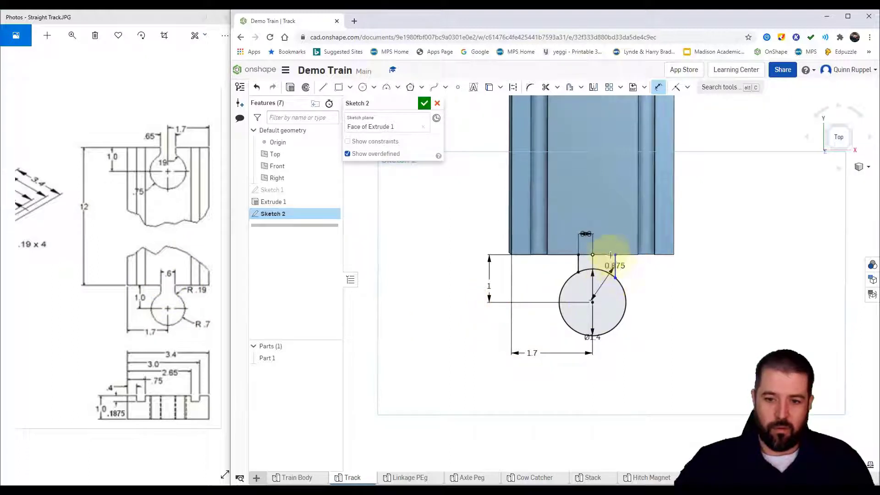
key("Return")
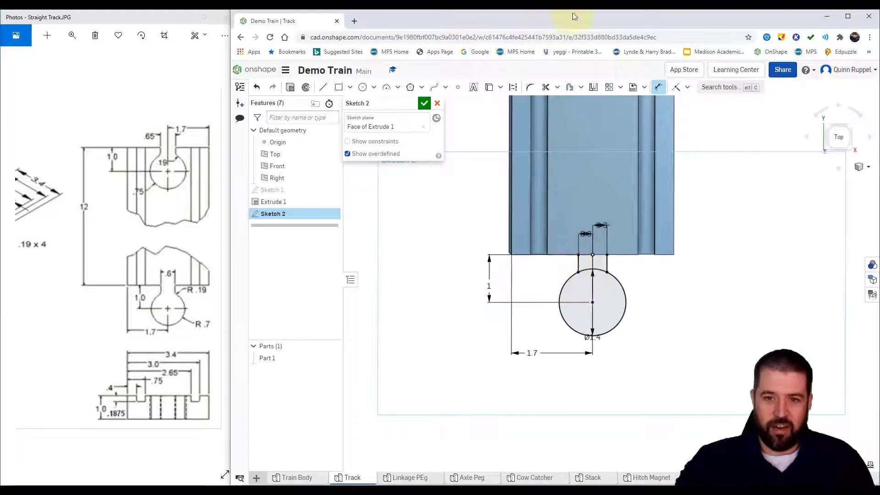
left_click(546, 90)
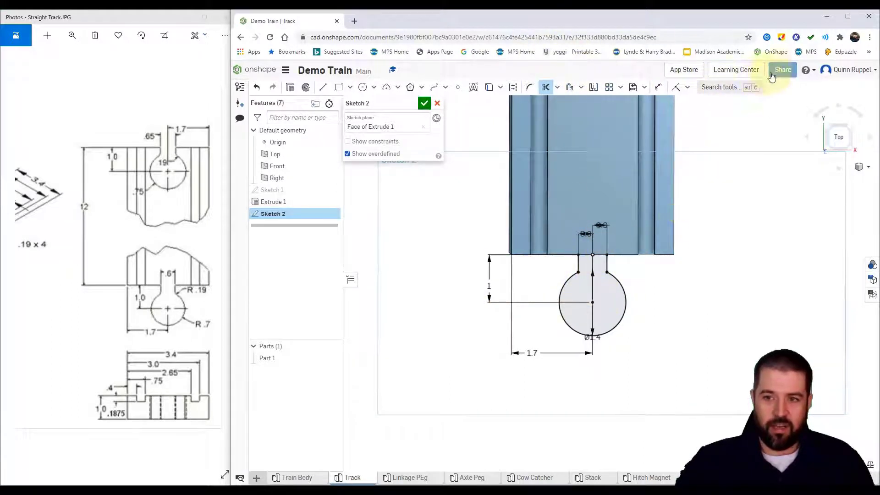
Finish Sketch 2 and extrude the keyhole 1 inch downward, adding it to Part 1.
left_click(425, 109)
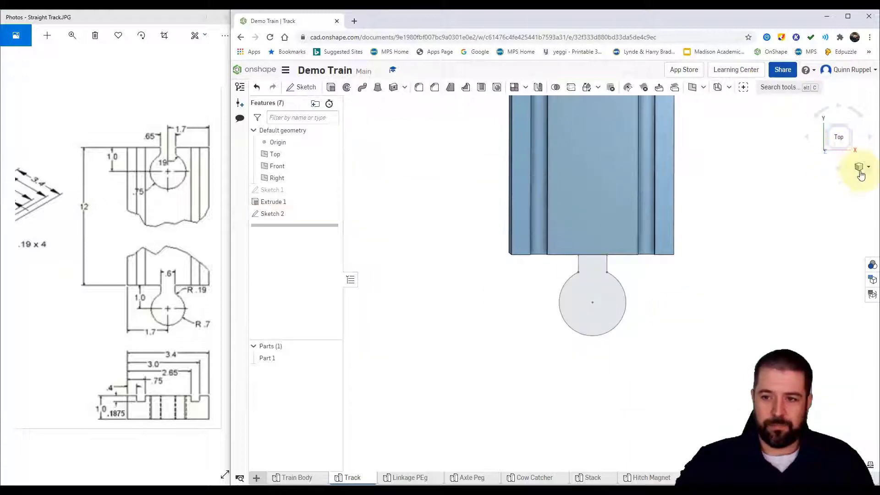
left_click(862, 168)
left_click(832, 184)
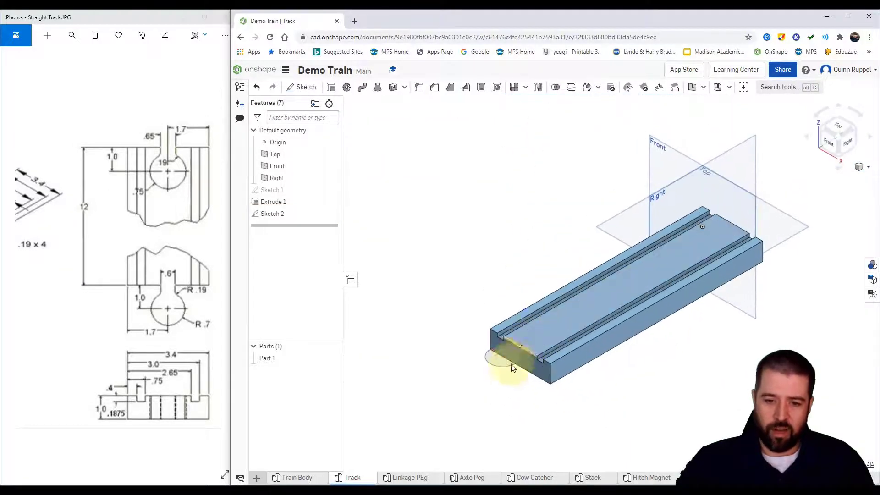
scroll(509, 366, "up", 5)
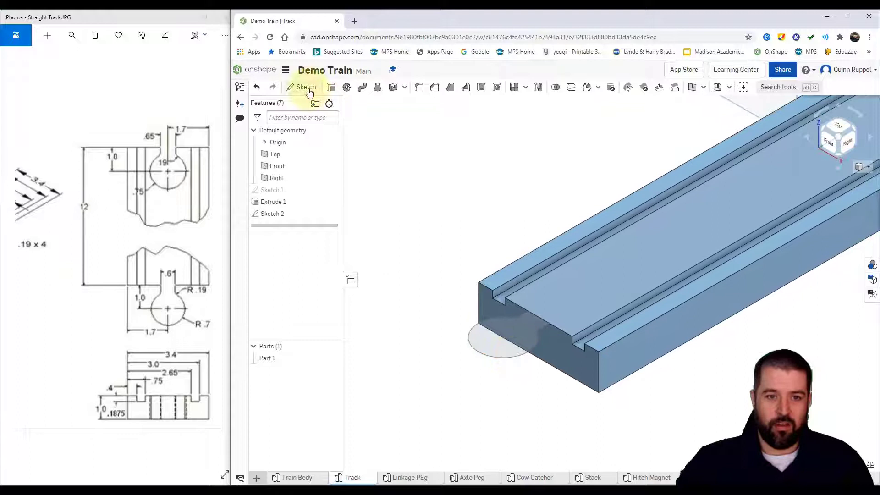
left_click(331, 87)
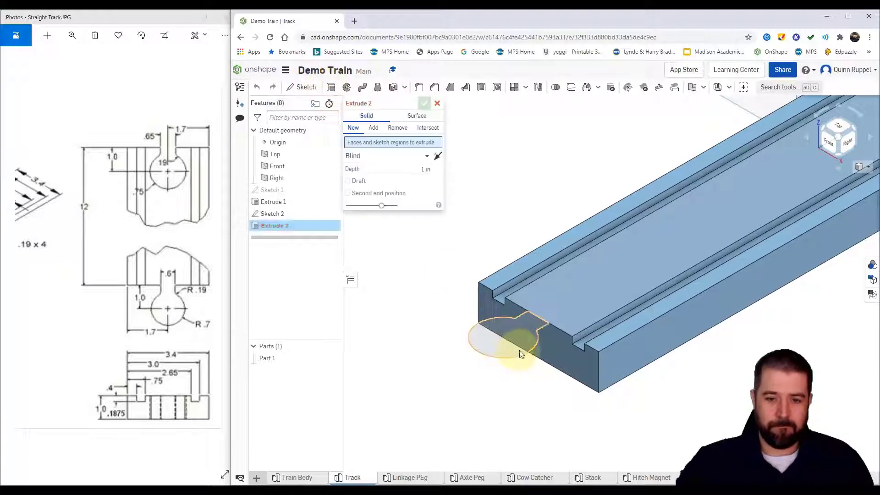
left_click(515, 348)
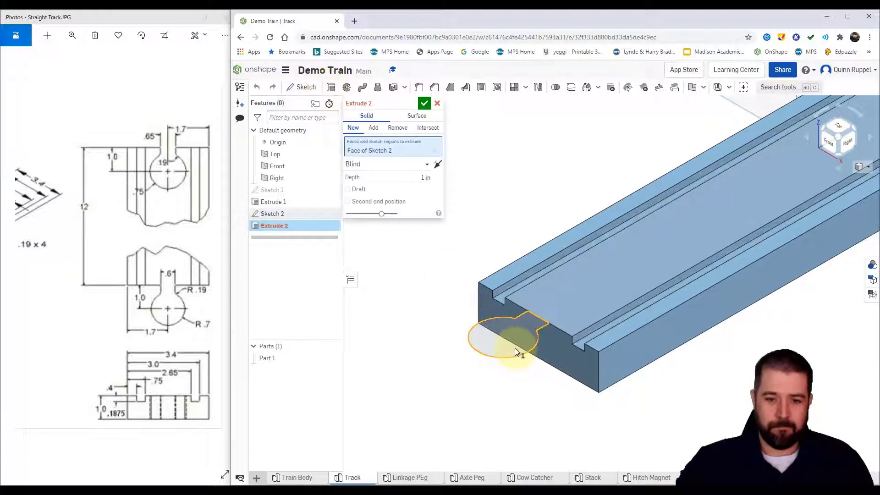
left_click(438, 166)
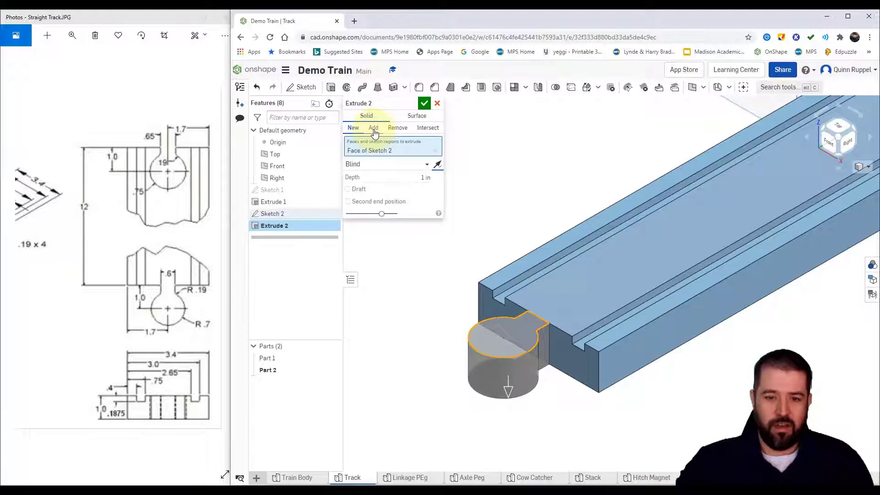
left_click(374, 129)
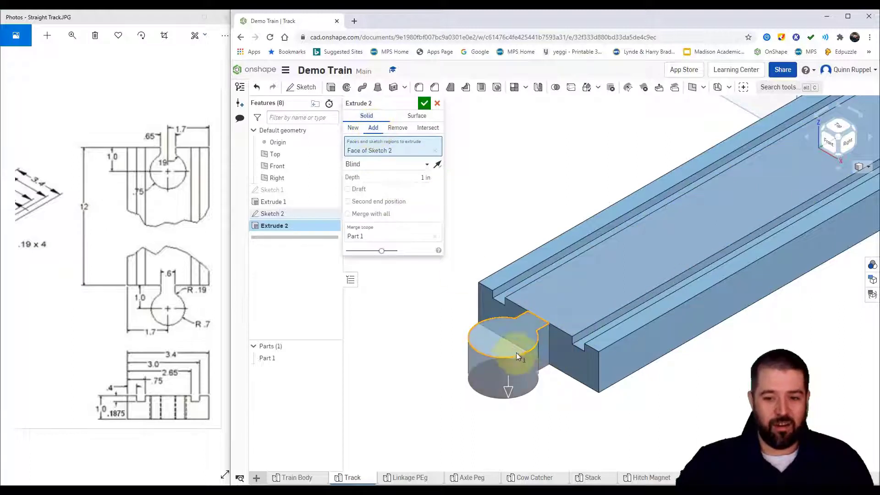
middle_click_drag(771, 271, 742, 282)
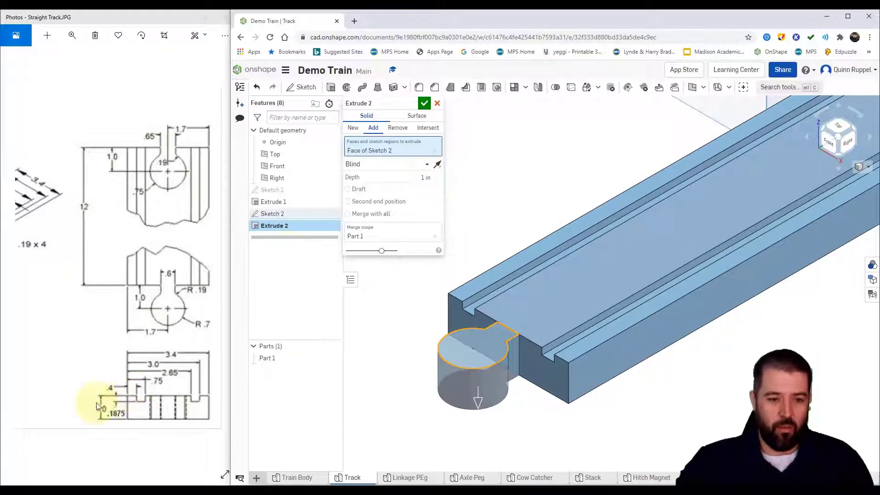
left_click(423, 104)
scroll(710, 231, "up", 2)
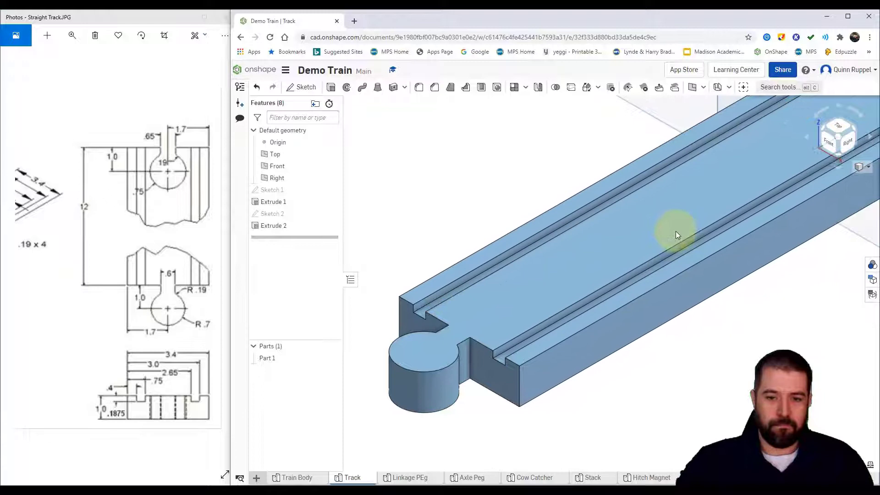
Start Sketch 3 on the track face at its far end.
middle_click_drag(673, 233, 481, 364)
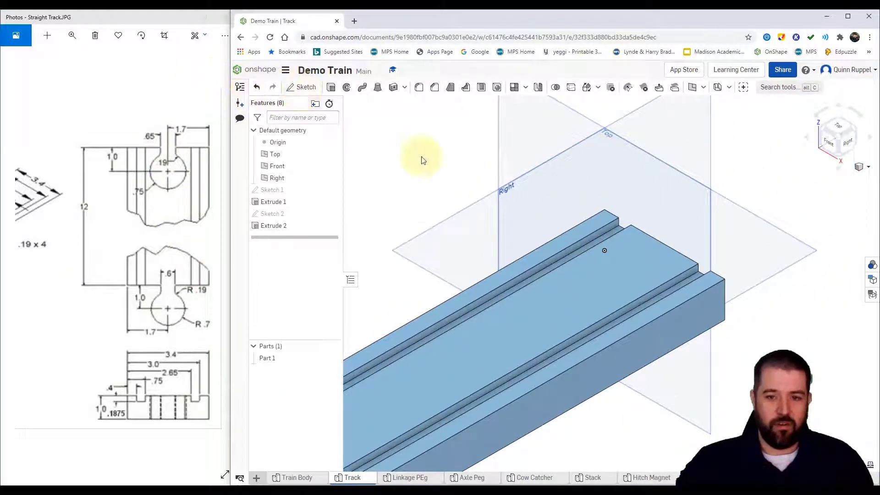
key("shift+s")
left_click(651, 275)
left_click(838, 133)
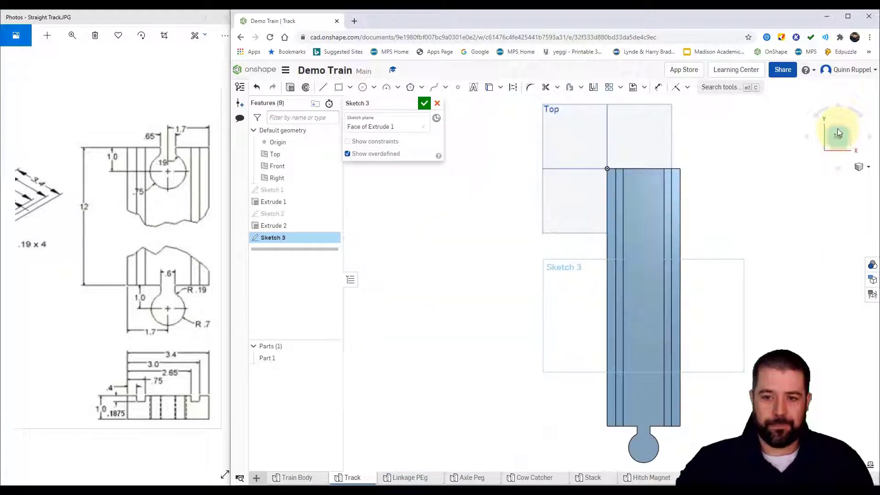
scroll(636, 185, "up", 5)
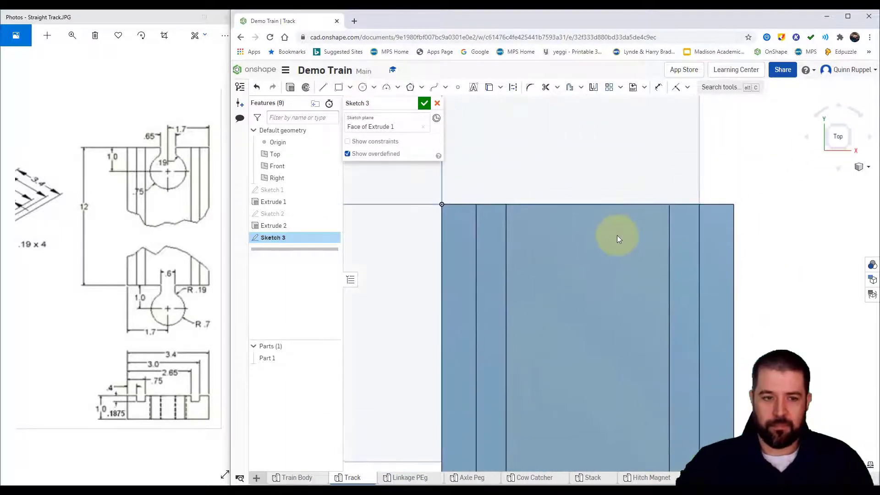
Draw a 1.5-inch diameter circle near the track end.
left_click(363, 88)
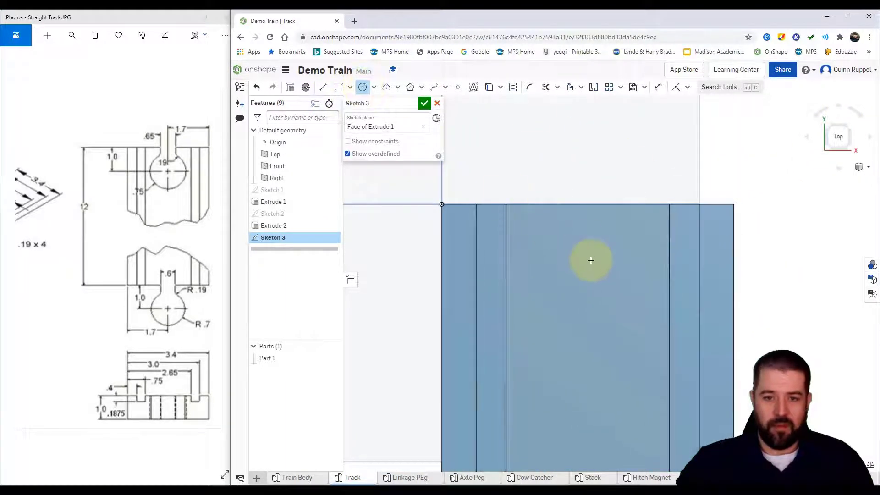
left_click(585, 265)
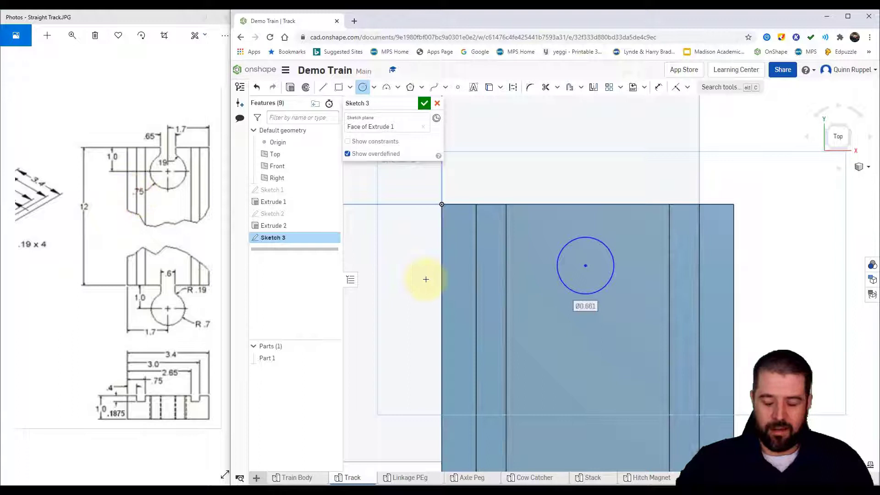
double_click(584, 306)
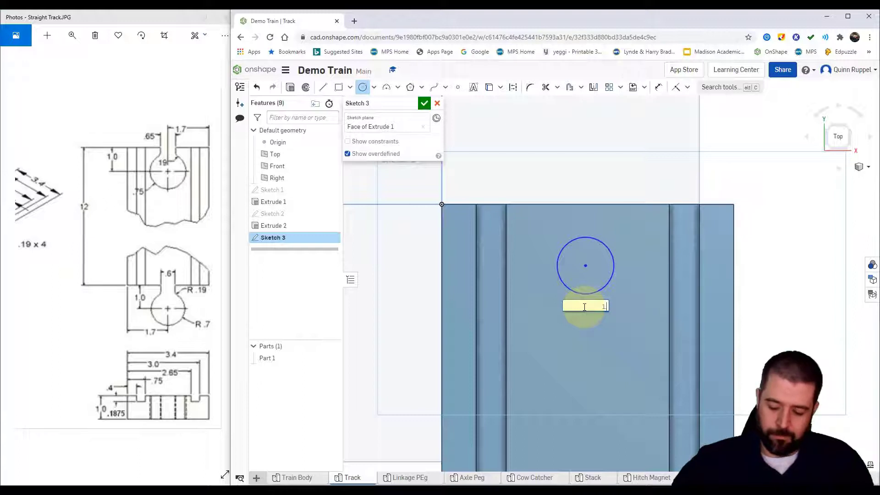
key("Return")
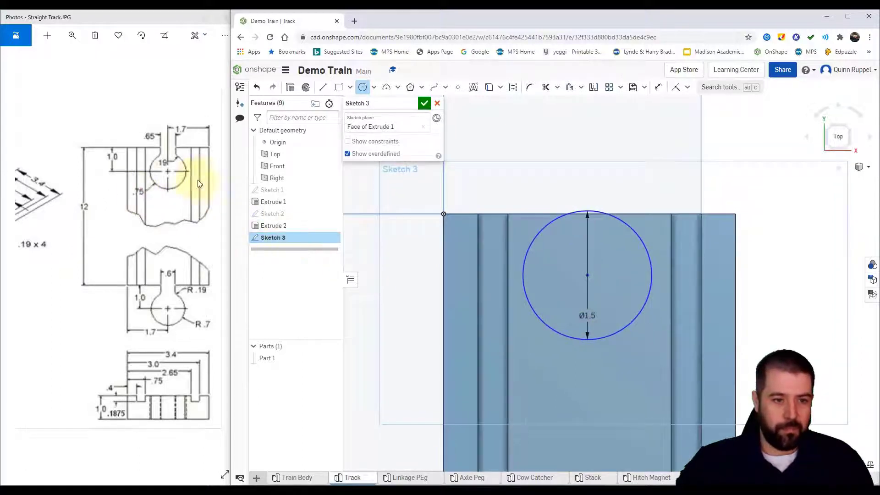
Dimension the circle centre 1 inch from the track's top edge.
left_click(659, 87)
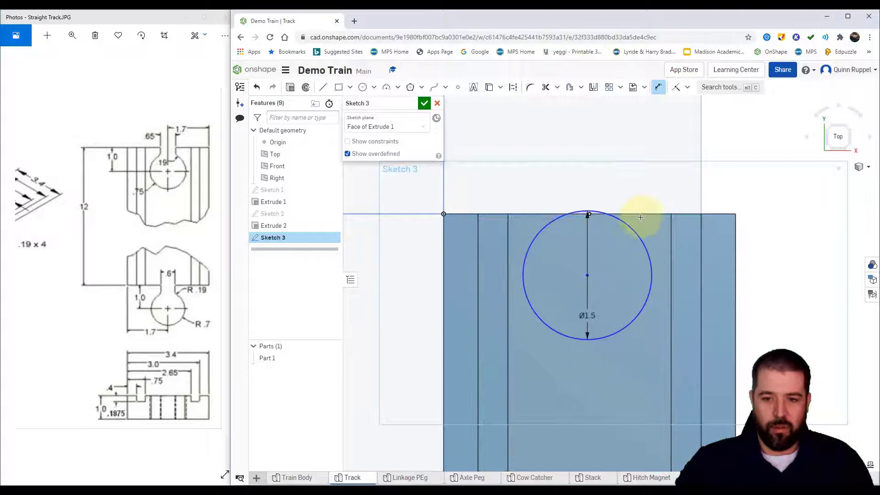
left_click(588, 275)
key("d")
left_click(392, 260)
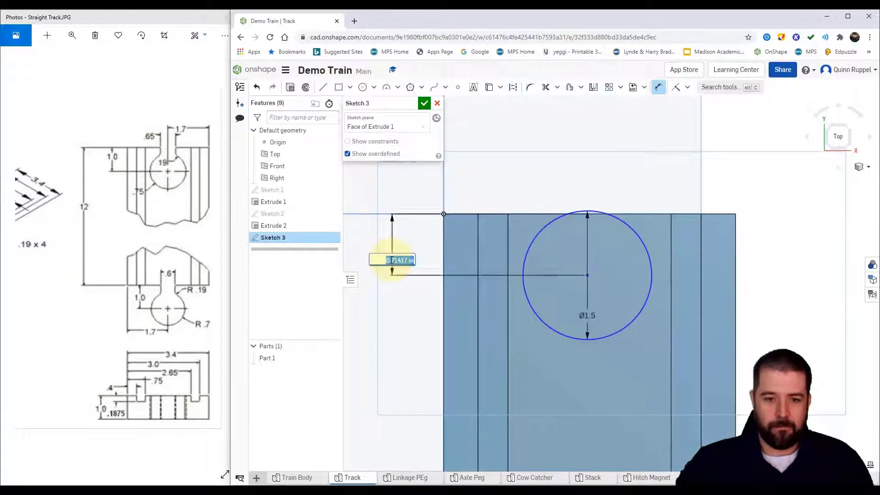
type("1")
key("Return")
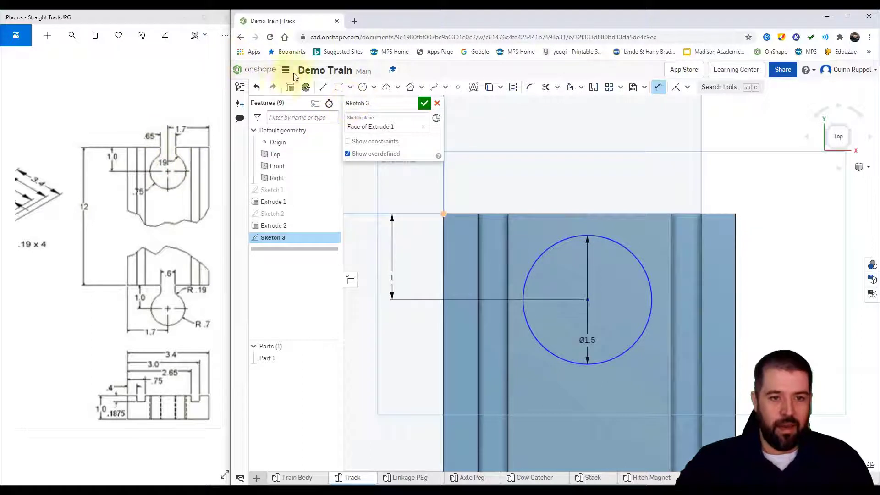
Draw two vertical lines from the circle up to the track's top edge.
left_click(323, 87)
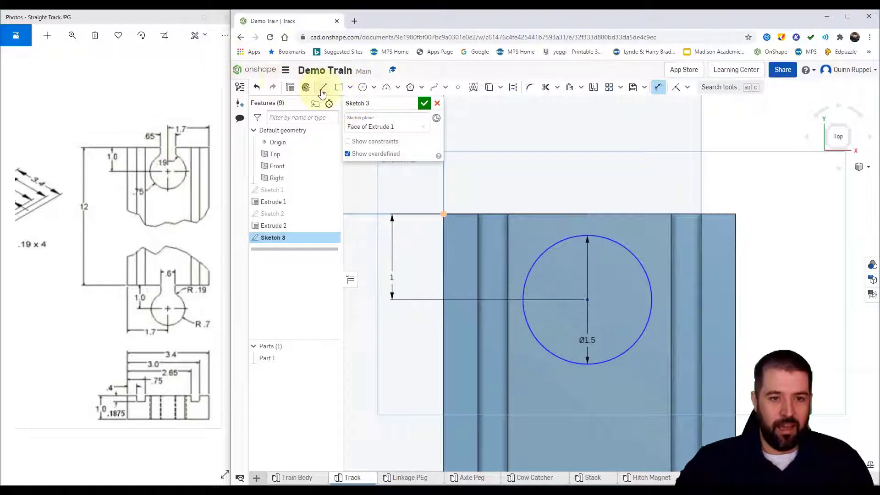
left_click(555, 245)
left_click(564, 214)
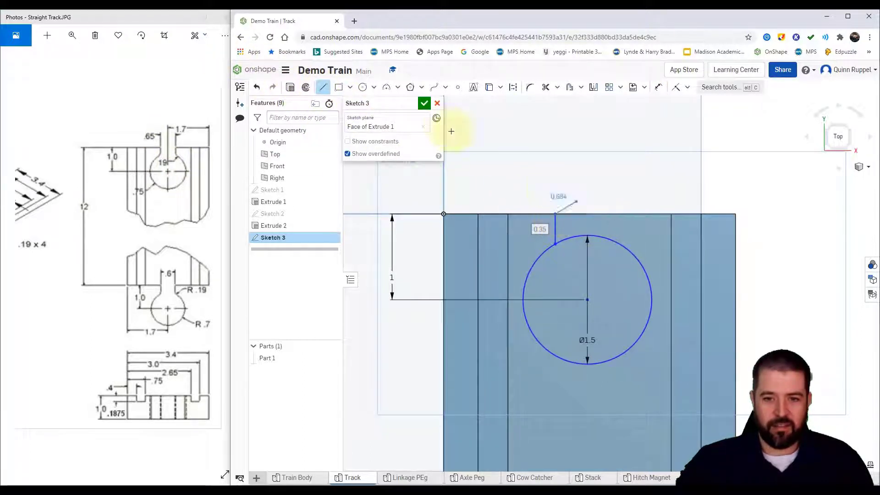
left_click(323, 87)
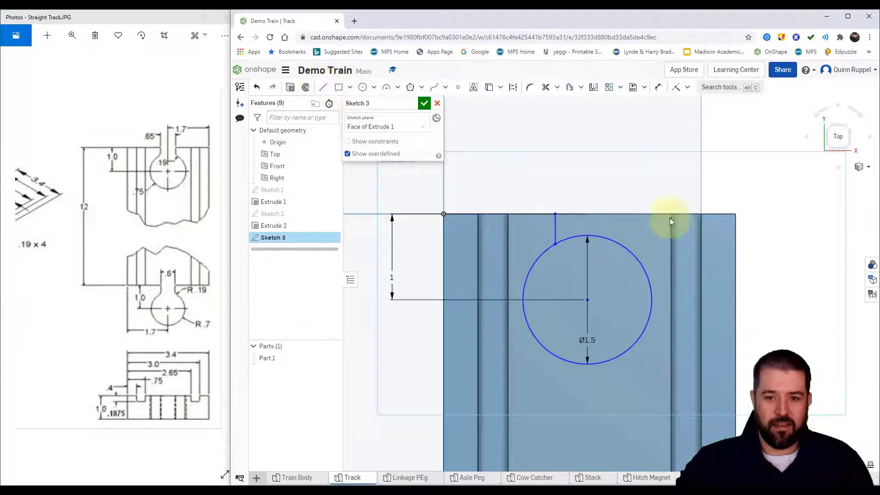
left_click(323, 88)
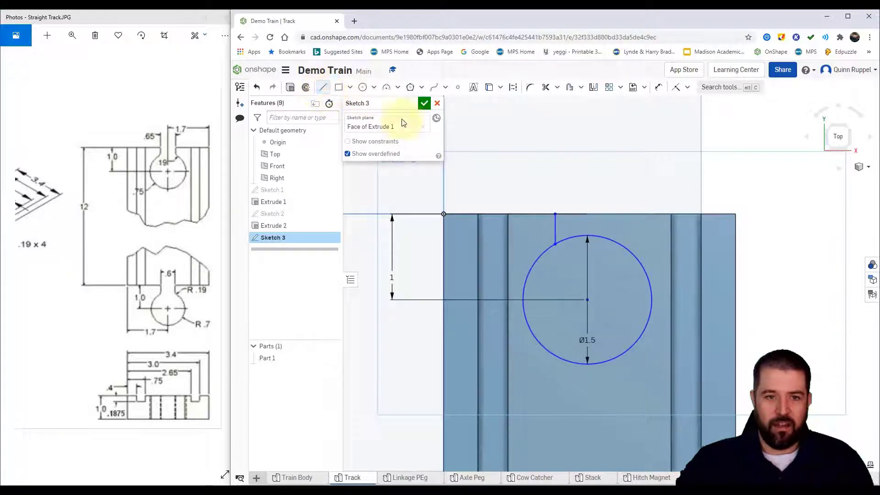
left_click(627, 214)
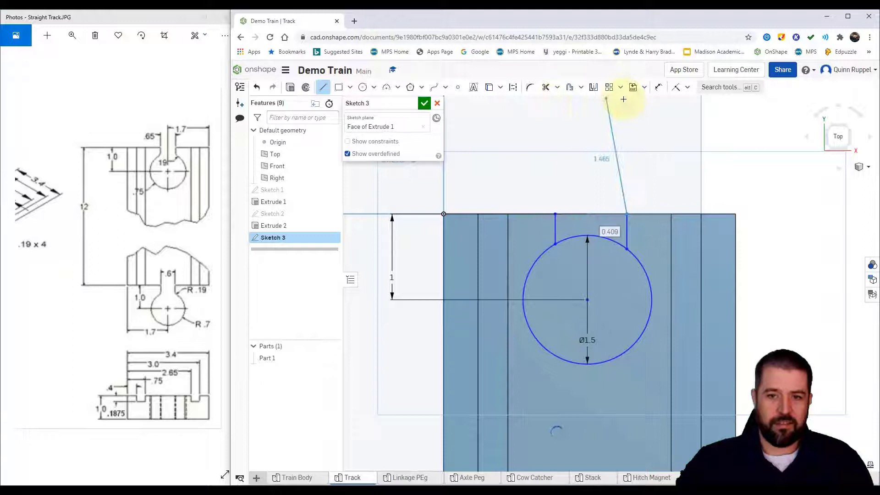
left_click(658, 92)
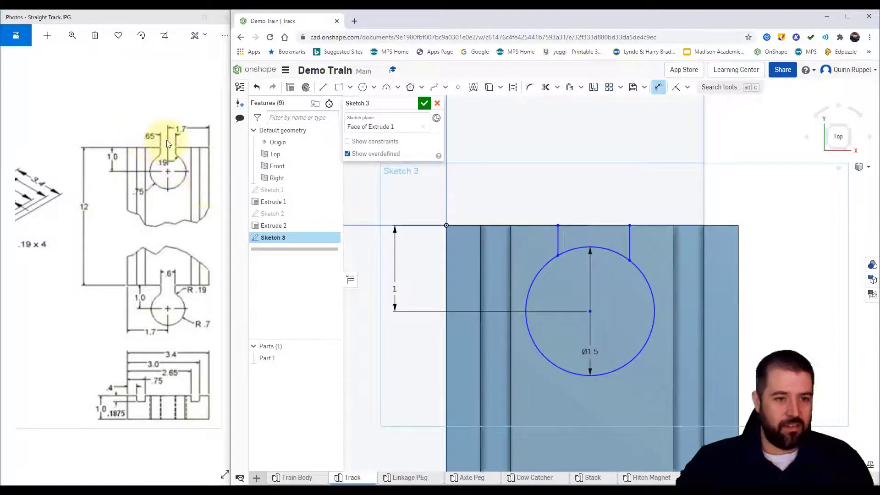
Dimension the left slot line .65/2 and the right slot line .62/2 from the circle centre.
left_click(559, 242)
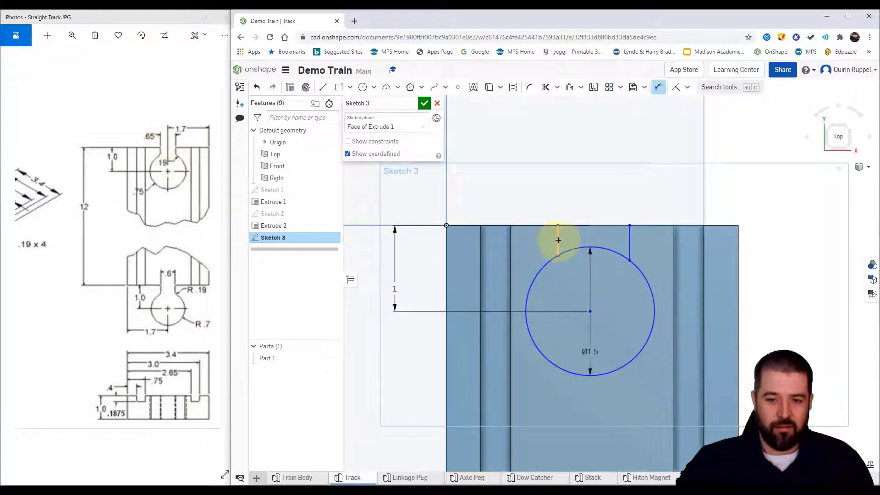
left_click(590, 312)
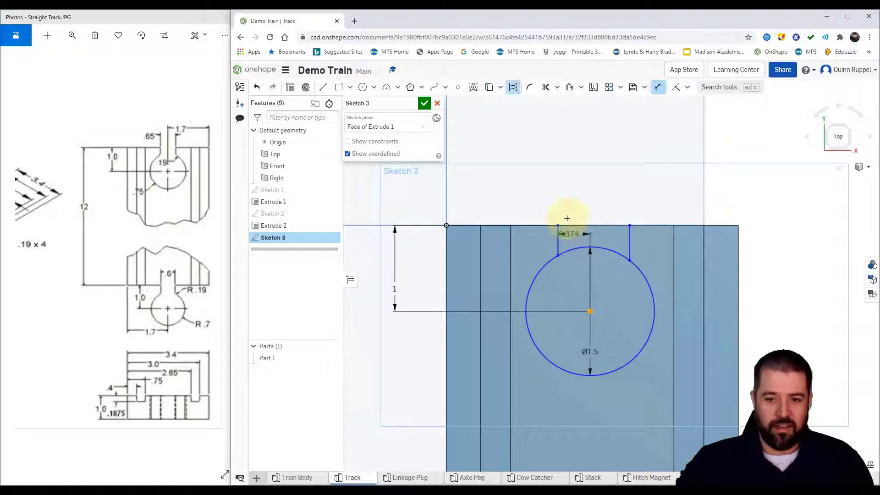
left_click(573, 192)
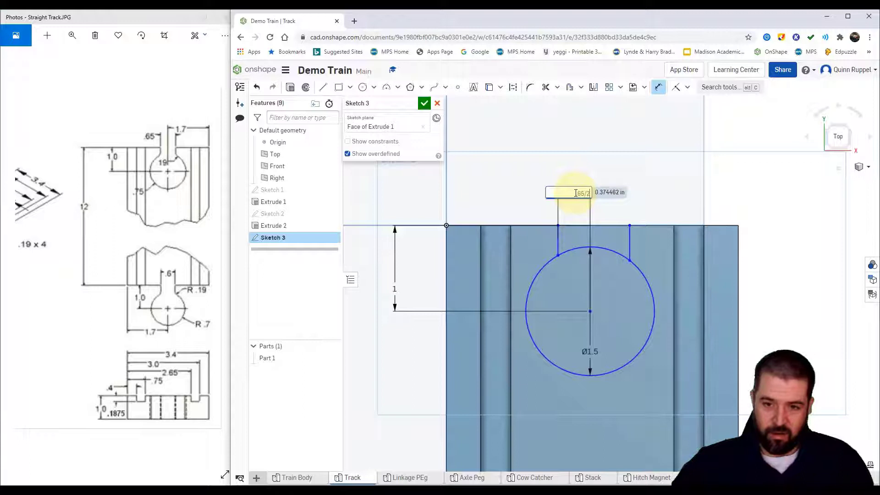
type(".65/2")
key("Return")
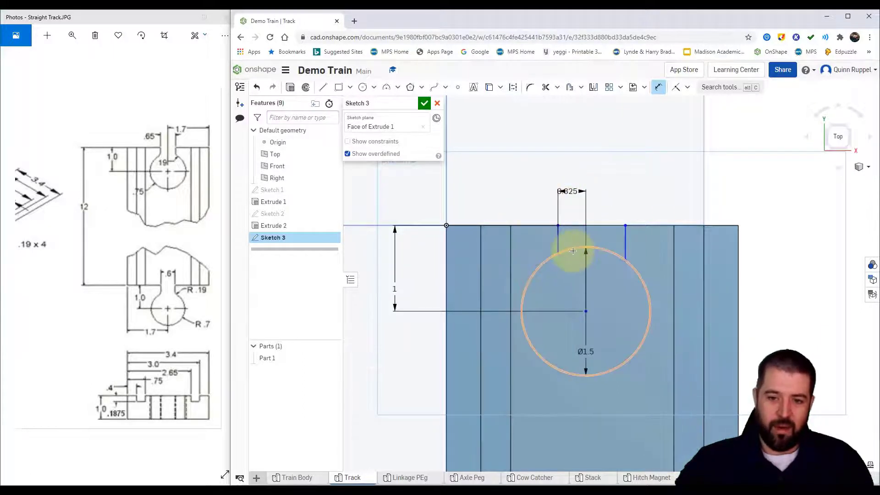
left_click(620, 244)
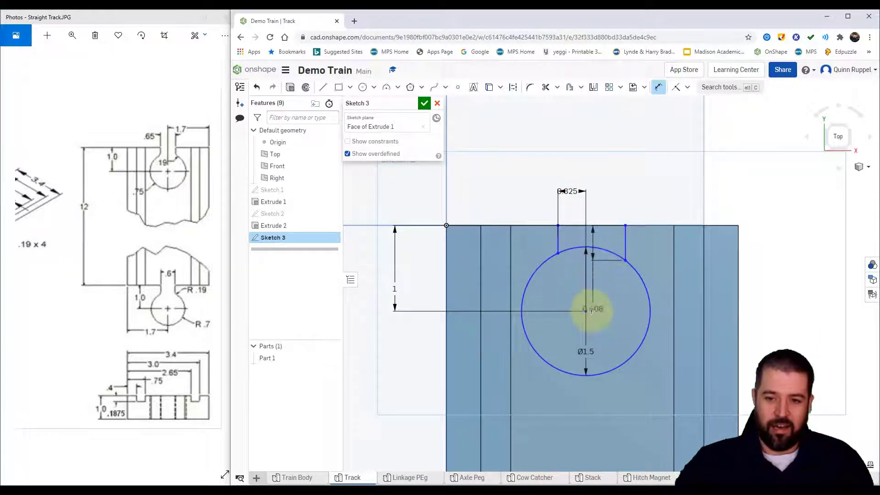
left_click(587, 311)
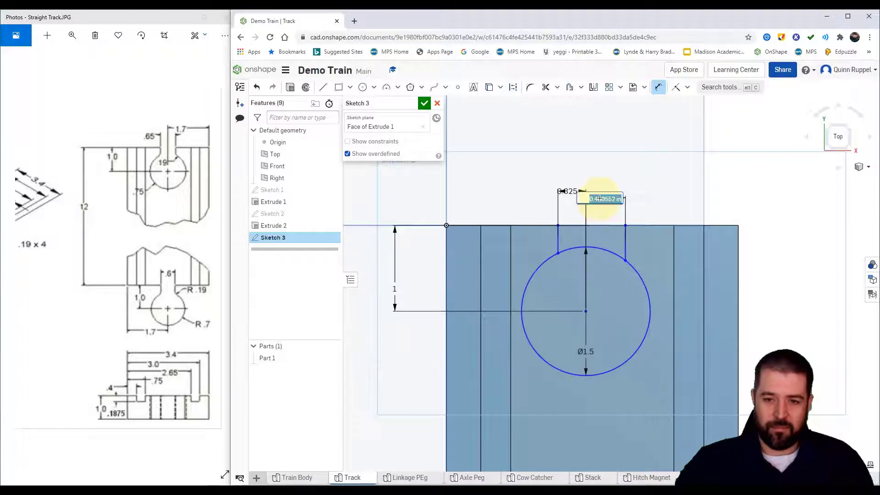
key("BackSpace")
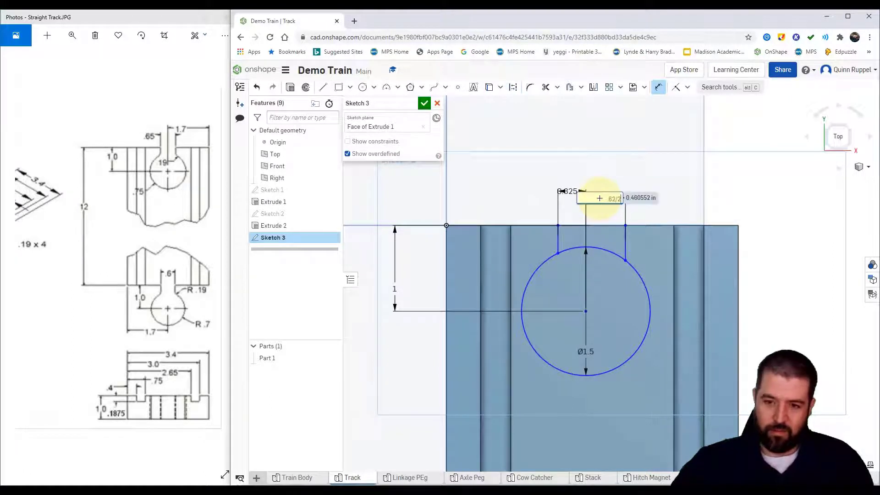
type(".62/2")
key("Return")
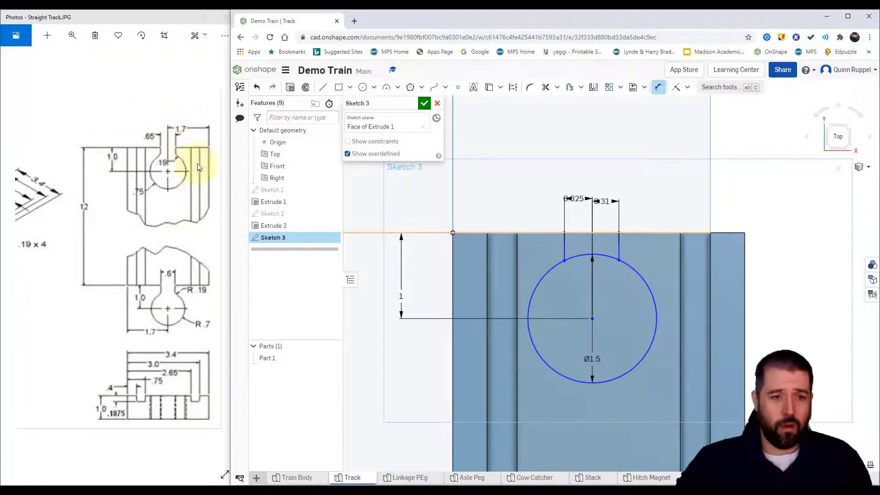
Locate the circle centre 1.7 in from the track's left edge.
left_click(594, 318)
left_click(543, 139)
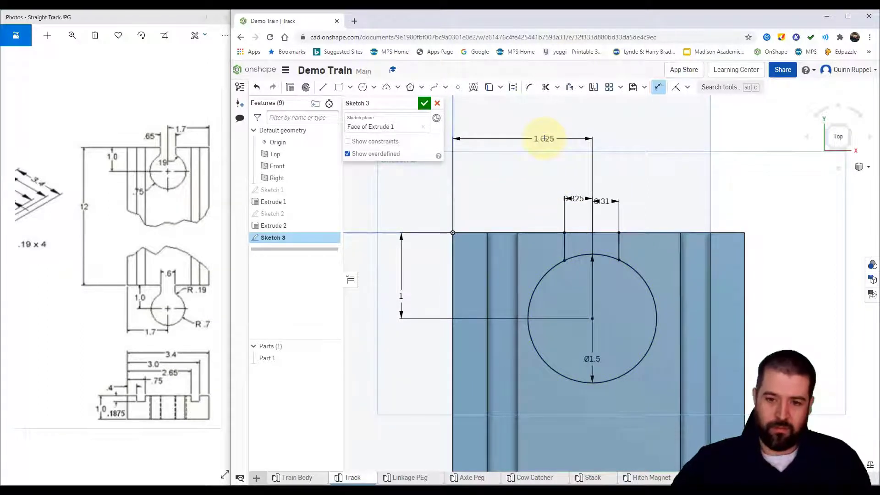
key("Return")
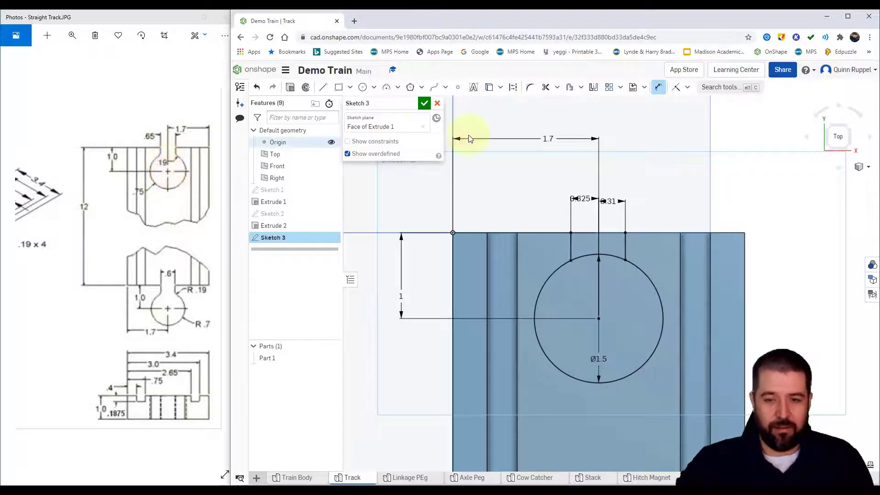
left_click(424, 104)
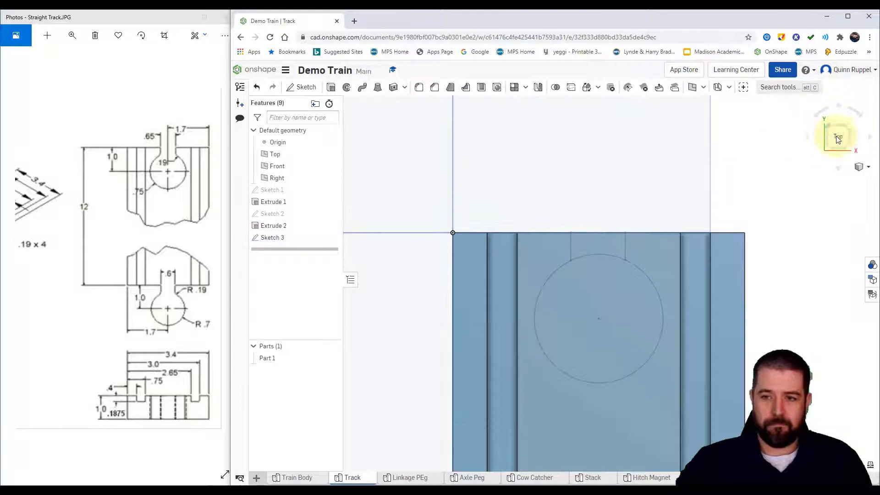
left_click(861, 170)
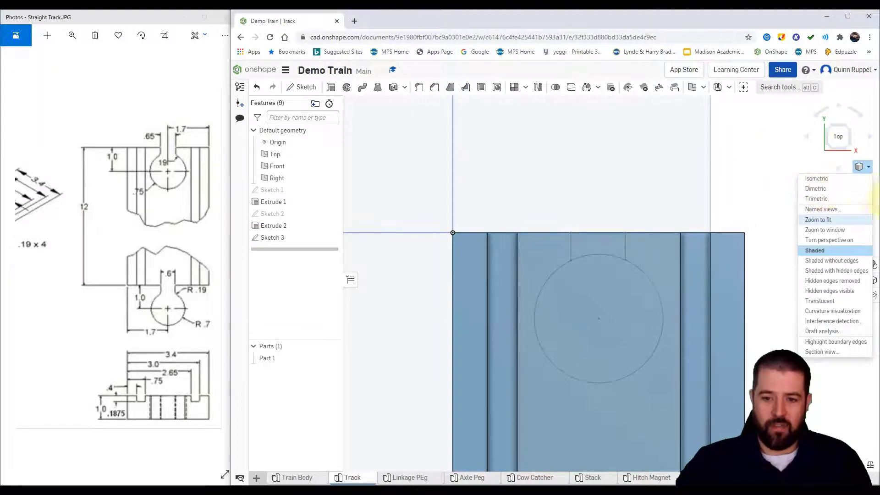
left_click(843, 179)
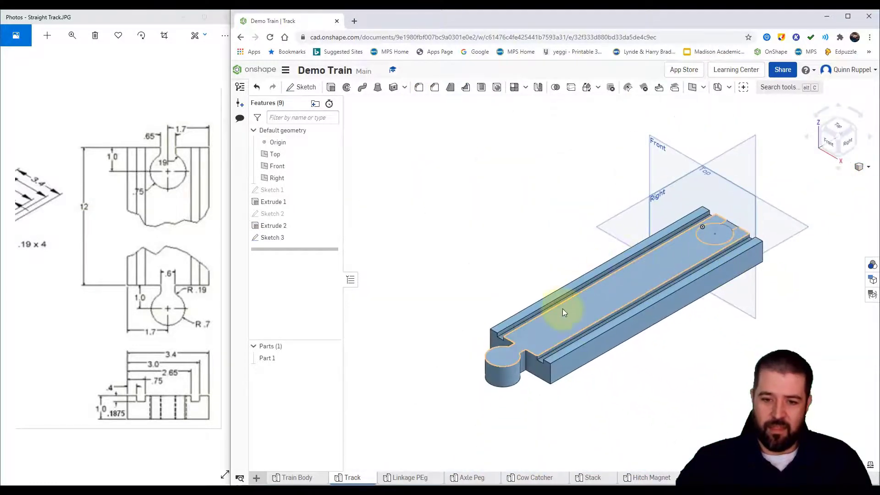
scroll(690, 269, "up", 3)
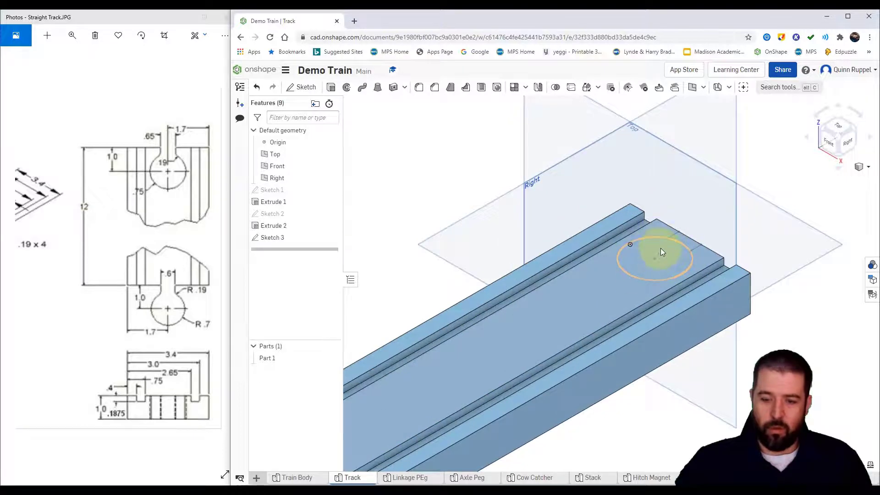
left_click_drag(526, 318, 650, 261)
middle_click_drag(650, 261, 862, 119)
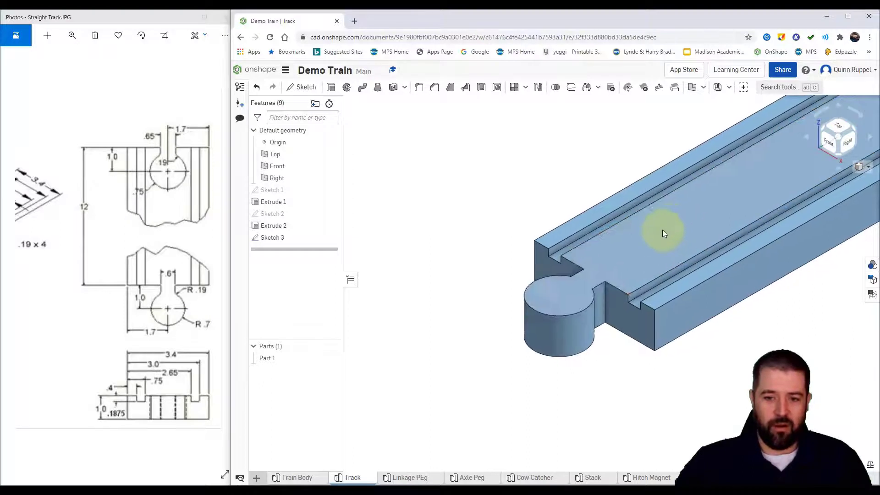
middle_click_drag(662, 229, 410, 351)
middle_click_drag(714, 186, 686, 206)
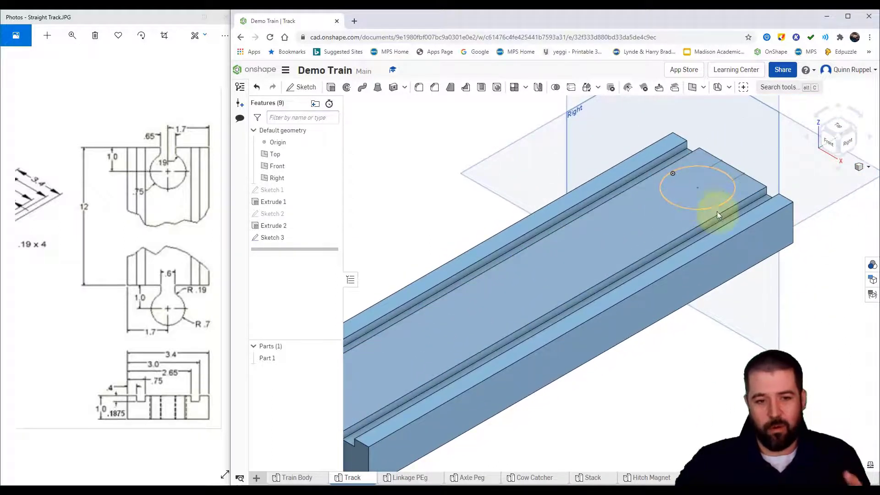
middle_click_drag(646, 196, 599, 172)
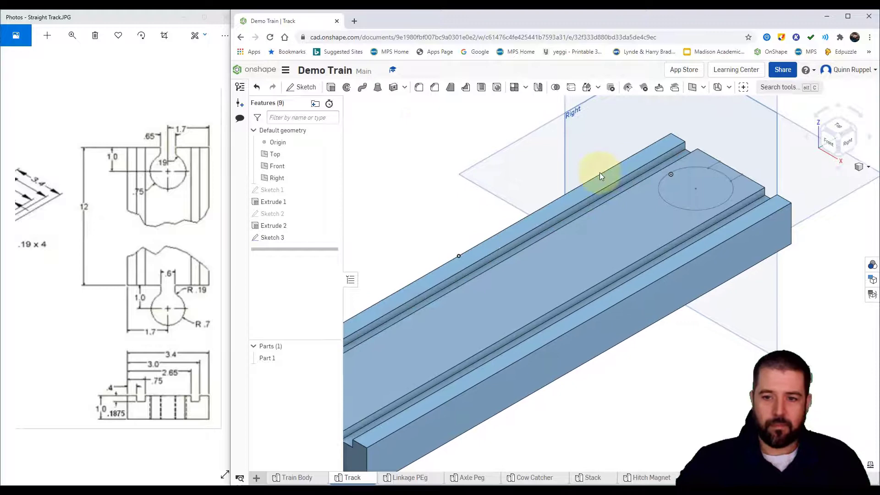
Extrude the Sketch 3 circle and neck faces as a Remove cut through the track end.
left_click(331, 87)
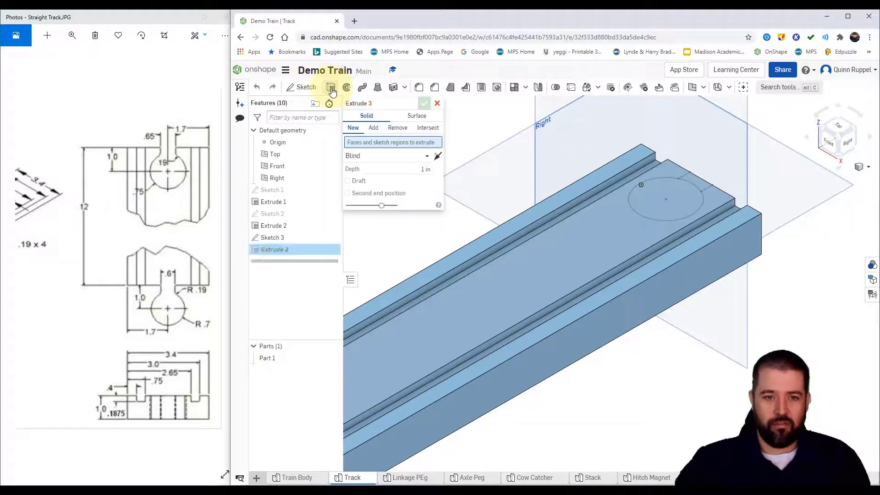
left_click(662, 206)
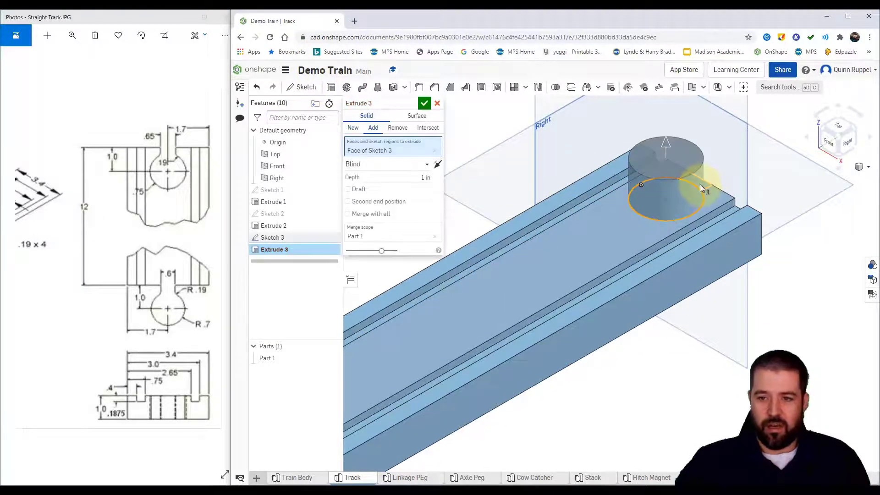
left_click(700, 185)
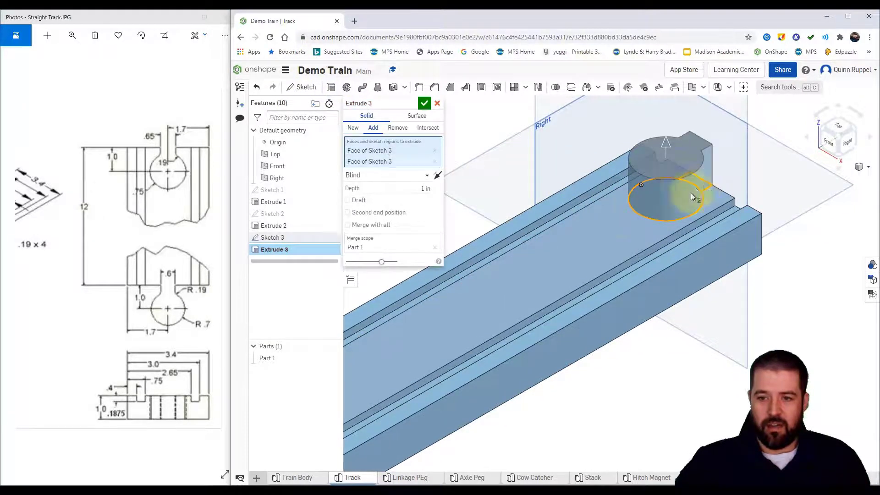
left_click(398, 129)
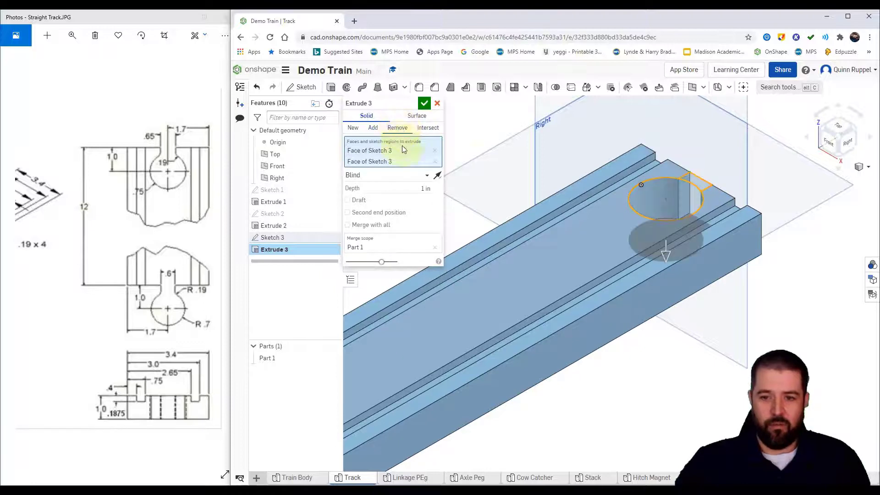
left_click(424, 103)
Pan the reference drawing in Photos to its isometric and side views.
scroll(741, 254, "up", 3)
scroll(741, 255, "down", 3)
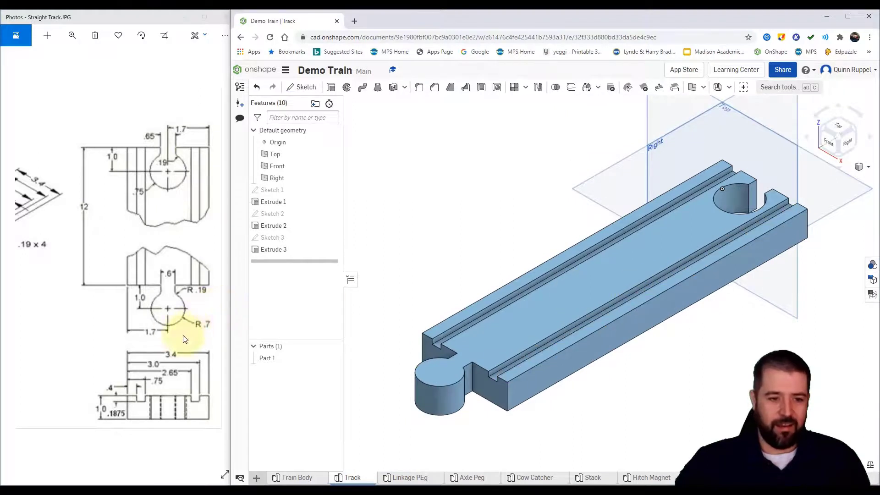
mouse_move(143, 326)
left_mouse_down()
mouse_move(210, 321)
mouse_move(133, 288)
mouse_move(173, 294)
mouse_move(142, 289)
mouse_move(142, 281)
left_mouse_up()
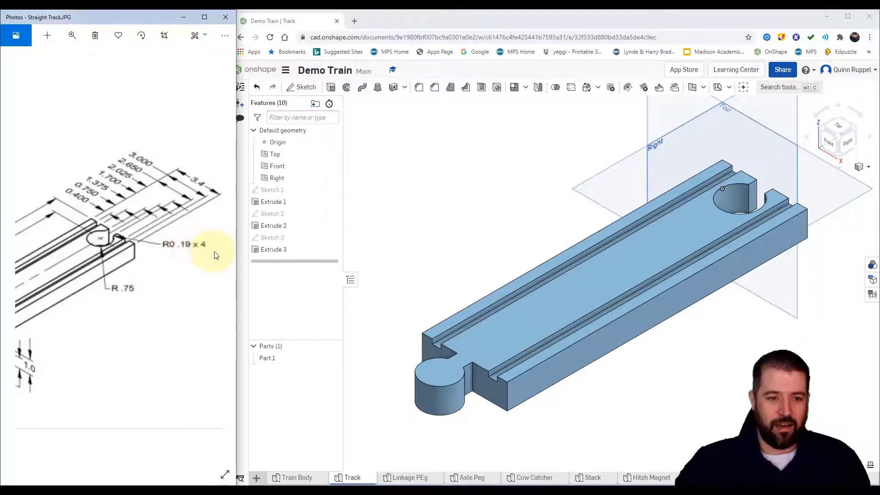
left_click_drag(191, 251, 6, 235)
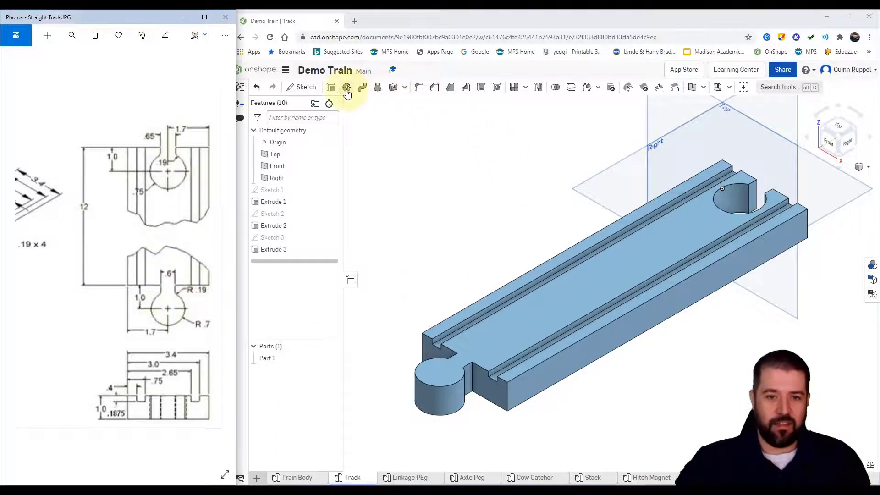
Start a fillet with a 0.19 in radius, checking the value against the reference drawing.
left_click(419, 87)
left_click(419, 158)
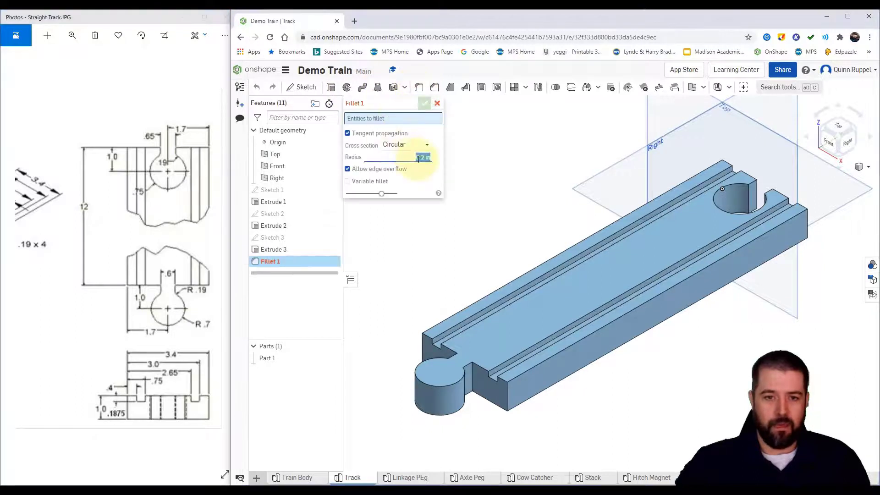
left_click(118, 295)
scroll(197, 291, "up", 3)
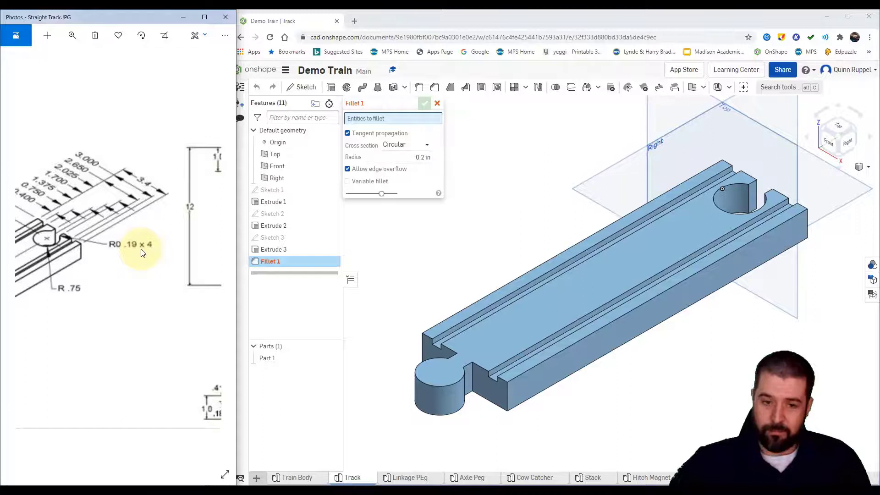
left_click(423, 157)
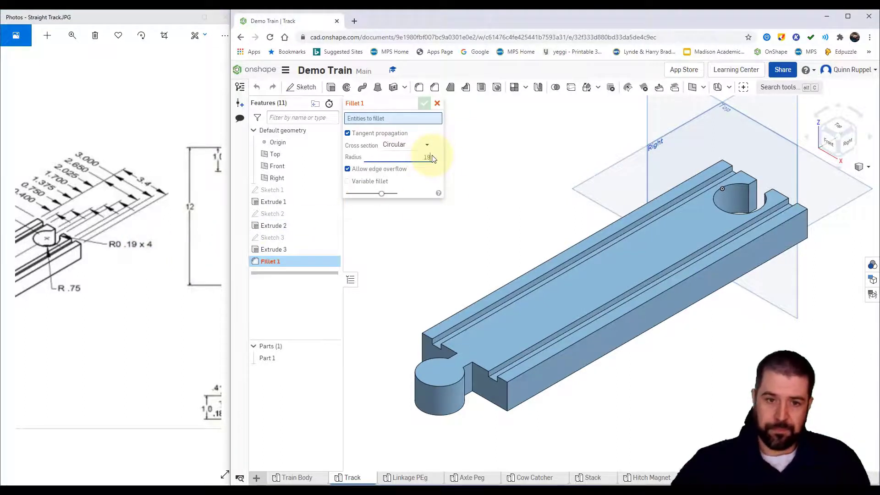
type(".19")
left_click_drag(191, 260, 46, 259)
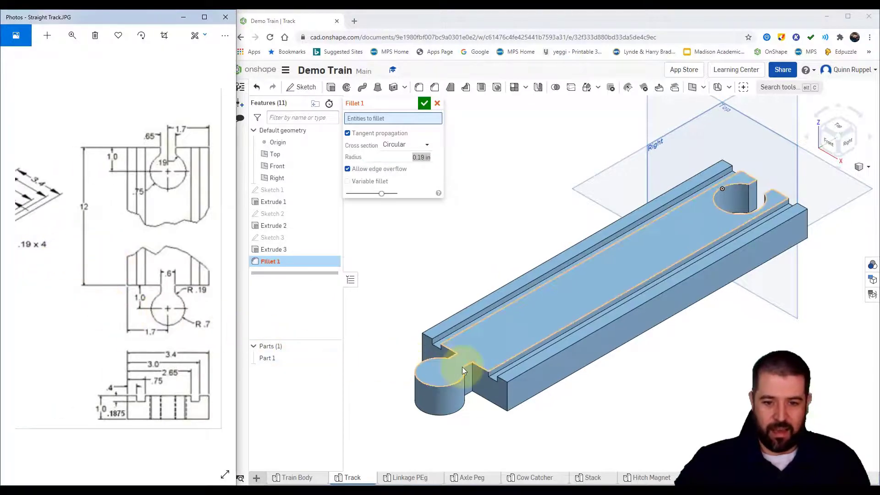
scroll(462, 367, "down", 10)
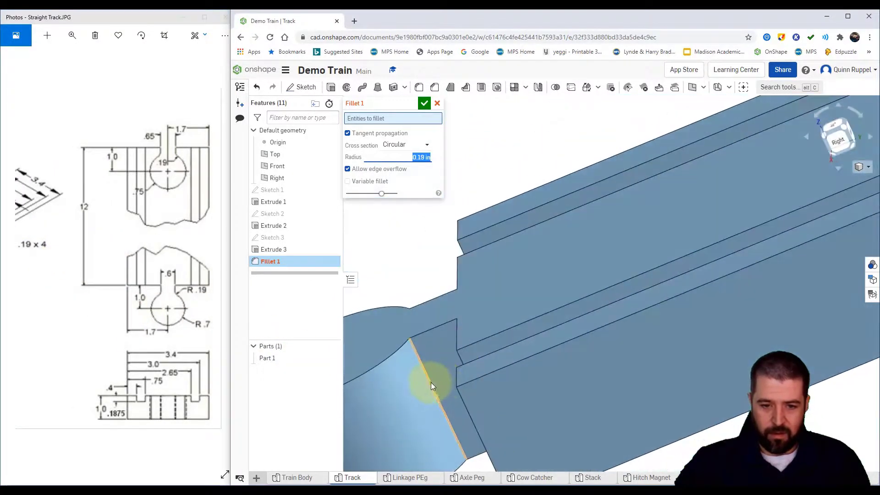
Select the two peg-neck edges and the two socket-neck edges for the fillet.
left_click(429, 382)
right_click_drag(456, 357, 475, 409)
left_click(390, 299)
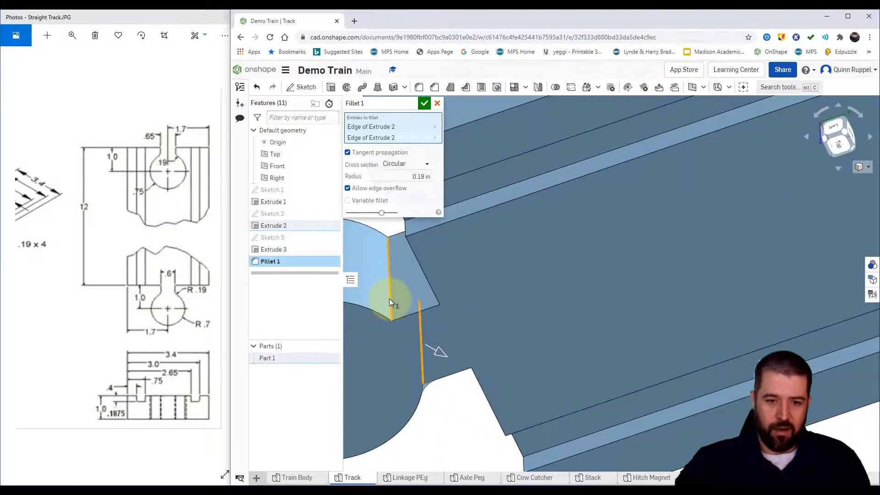
scroll(656, 301, "up", 5)
right_click_drag(665, 294, 774, 269)
scroll(758, 233, "up", 3)
left_click(764, 218)
left_click(804, 249)
scroll(775, 268, "down", 5)
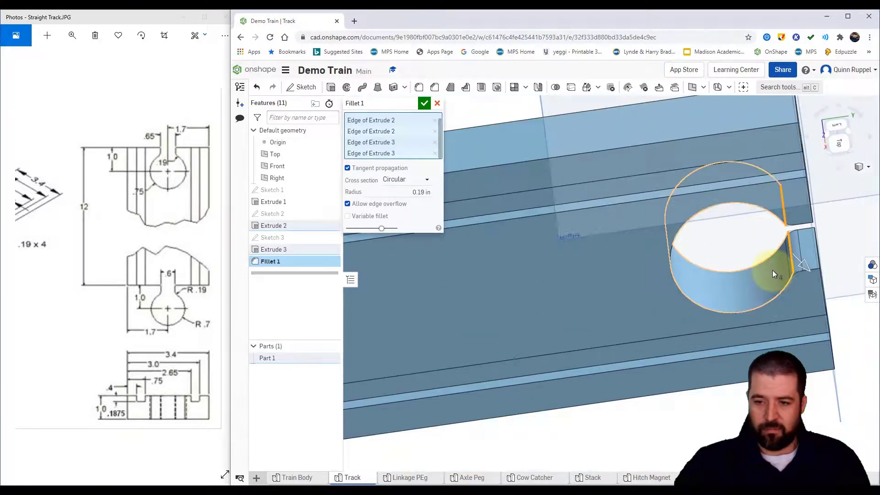
Return to the isometric view and apply the 0.19 in fillet.
left_click(868, 167)
left_click(844, 179)
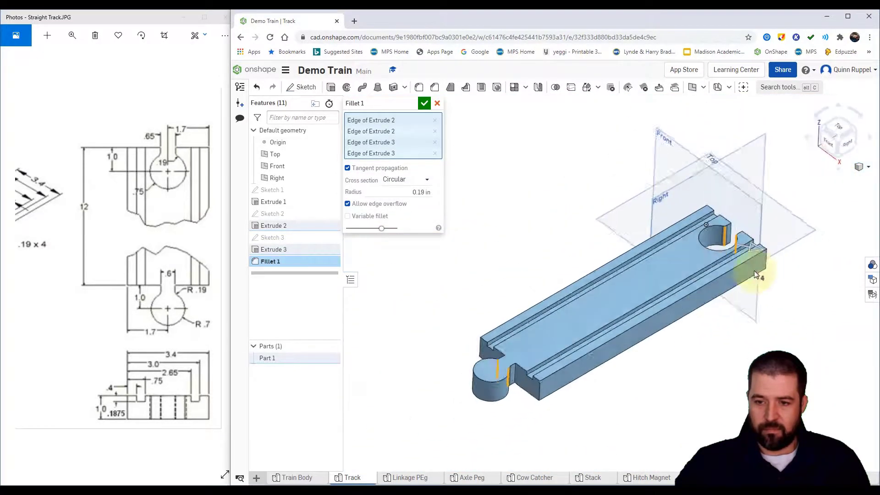
scroll(518, 358, "up", 5)
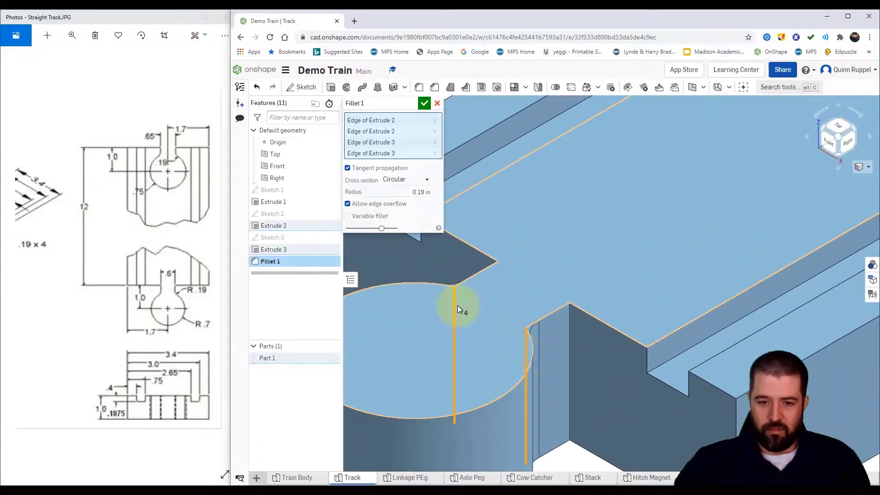
scroll(606, 242, "down", 10)
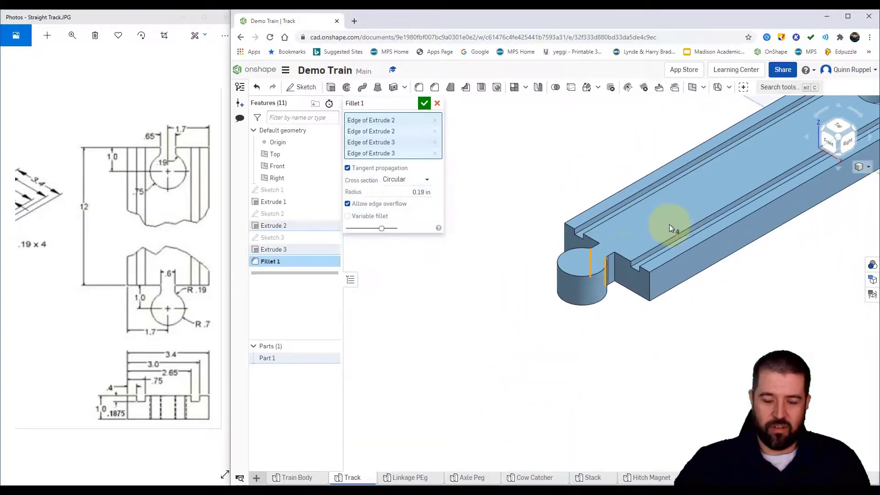
scroll(573, 273, "up", 6)
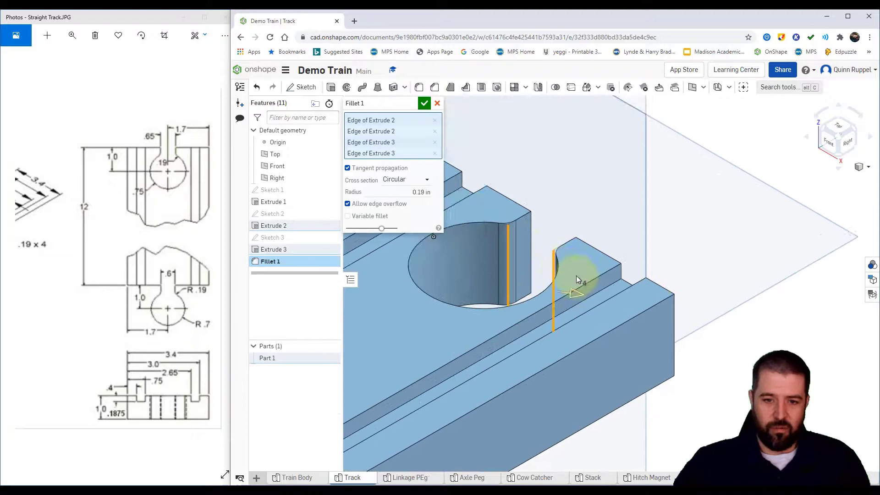
left_click(424, 103)
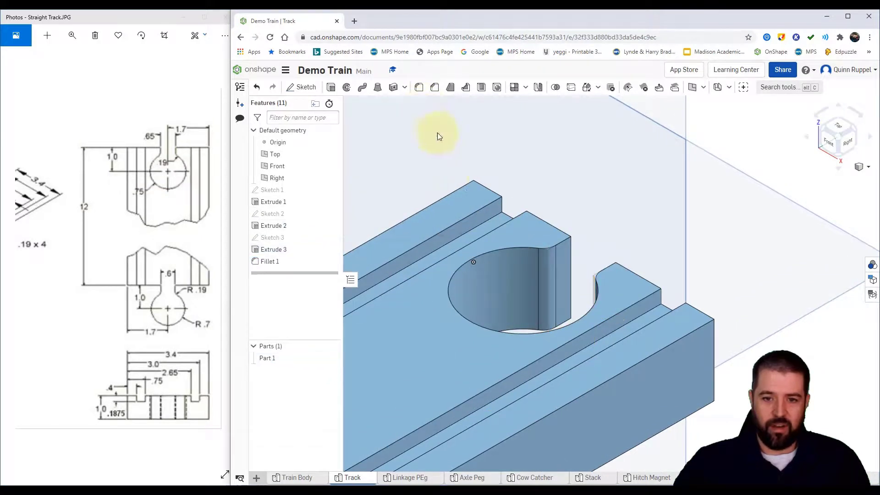
scroll(552, 284, "down", 10)
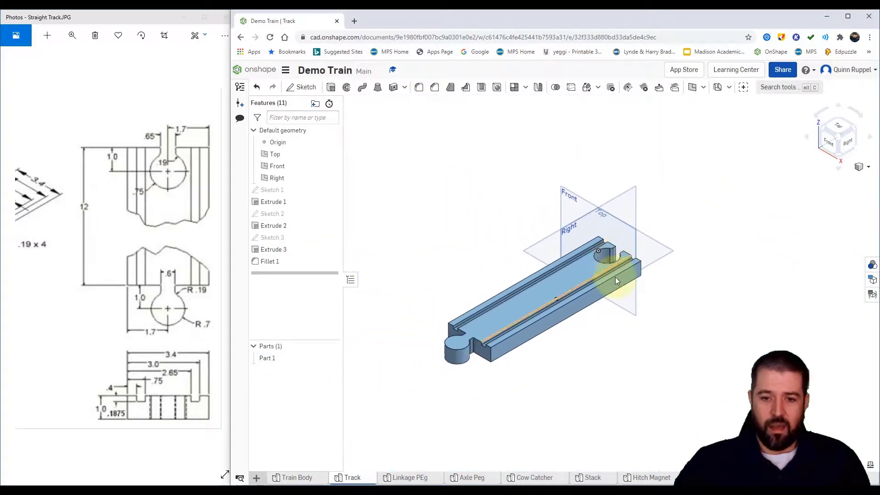